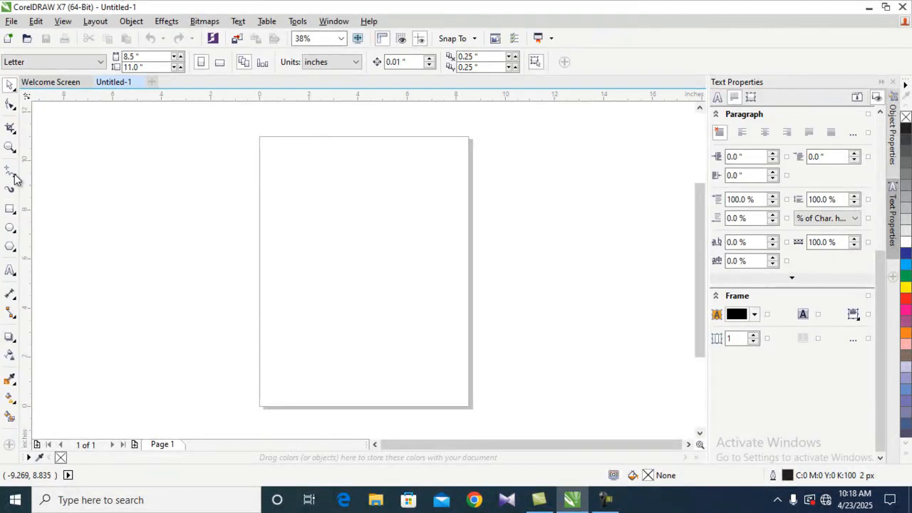
Draw two closed shapes with the Freehand tool, a C-shape about 4 inches wide near the page's top and a smaller one below it
{"action": "left_click", "coordinate": [14, 178]}
{"action": "left_click", "coordinate": [14, 178]}
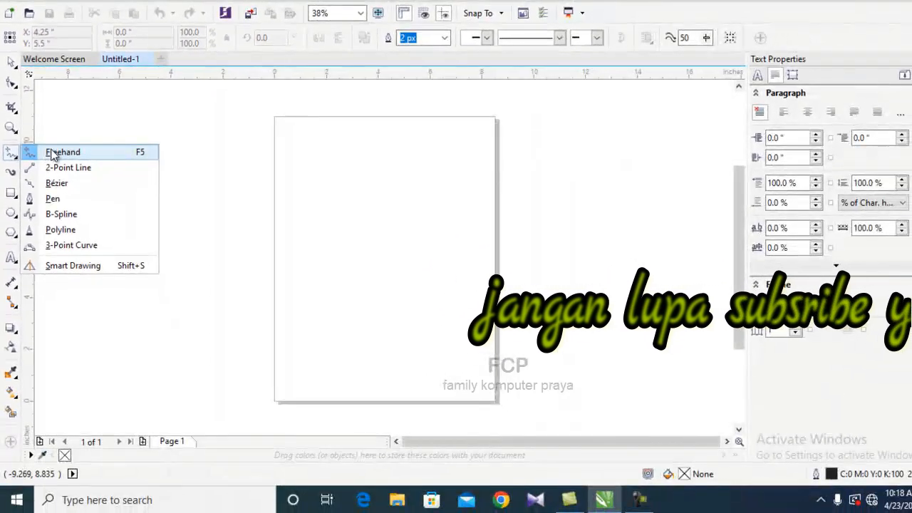
{"action": "left_click", "coordinate": [63, 153]}
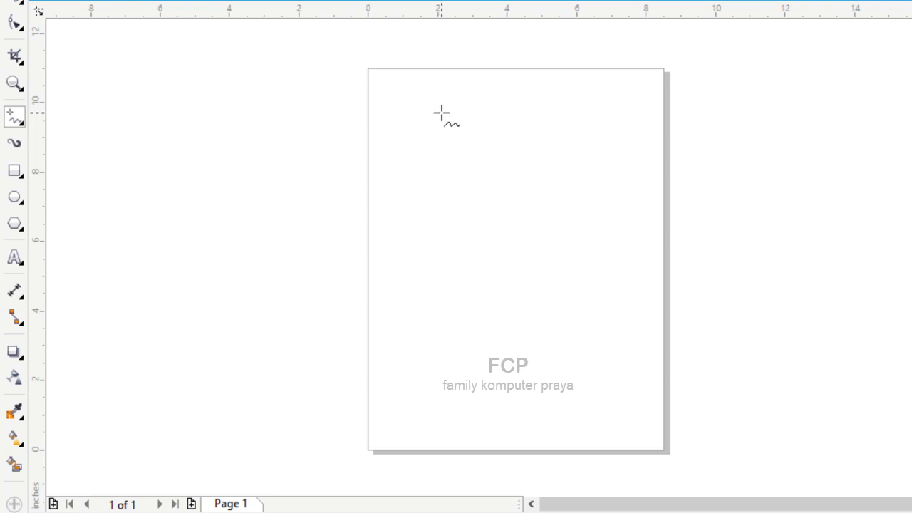
{"action": "mouse_move", "coordinate": [430, 109]}
{"action": "left_mouse_down"}
{"action": "mouse_move", "coordinate": [503, 123]}
{"action": "mouse_move", "coordinate": [492, 164]}
{"action": "mouse_move", "coordinate": [429, 151]}
{"action": "mouse_move", "coordinate": [416, 163]}
{"action": "mouse_move", "coordinate": [465, 191]}
{"action": "mouse_move", "coordinate": [513, 190]}
{"action": "mouse_move", "coordinate": [552, 130]}
{"action": "mouse_move", "coordinate": [534, 103]}
{"action": "mouse_move", "coordinate": [461, 92]}
{"action": "mouse_move", "coordinate": [431, 109]}
{"action": "left_mouse_up"}
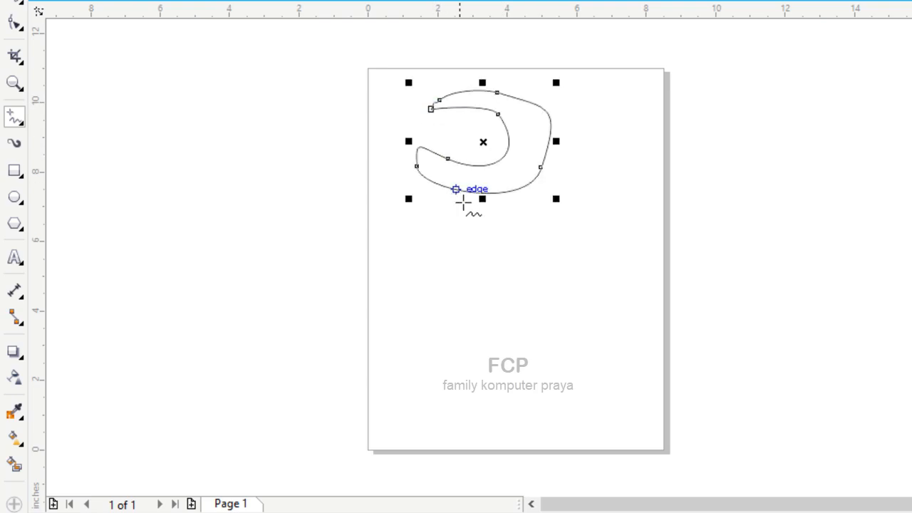
{"action": "mouse_move", "coordinate": [464, 254]}
{"action": "left_mouse_down"}
{"action": "mouse_move", "coordinate": [526, 218]}
{"action": "mouse_move", "coordinate": [549, 306]}
{"action": "mouse_move", "coordinate": [474, 250]}
{"action": "mouse_move", "coordinate": [464, 254]}
{"action": "left_mouse_up"}
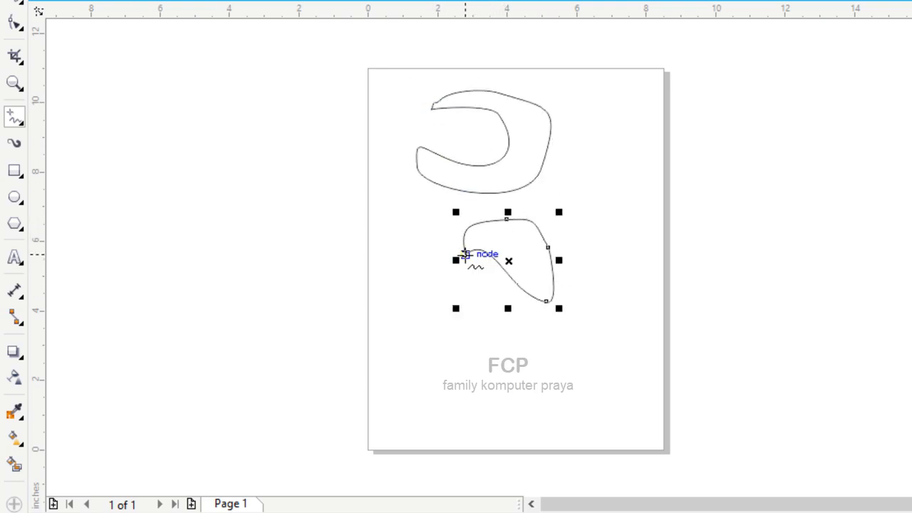
Draw a closed triangle of straight Freehand segments across the page's right edge, about 4.4 inches wide and 2.2 inches high
{"action": "left_click", "coordinate": [572, 154]}
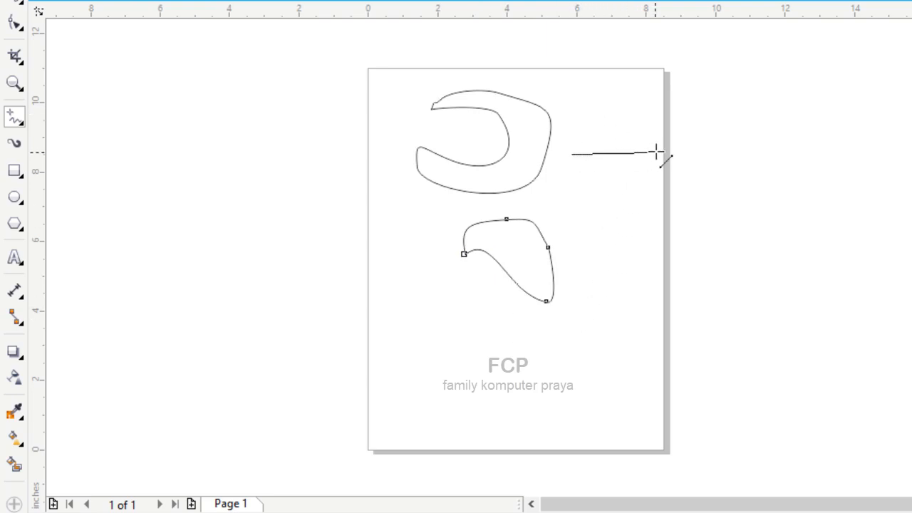
{"action": "left_click", "coordinate": [725, 154]}
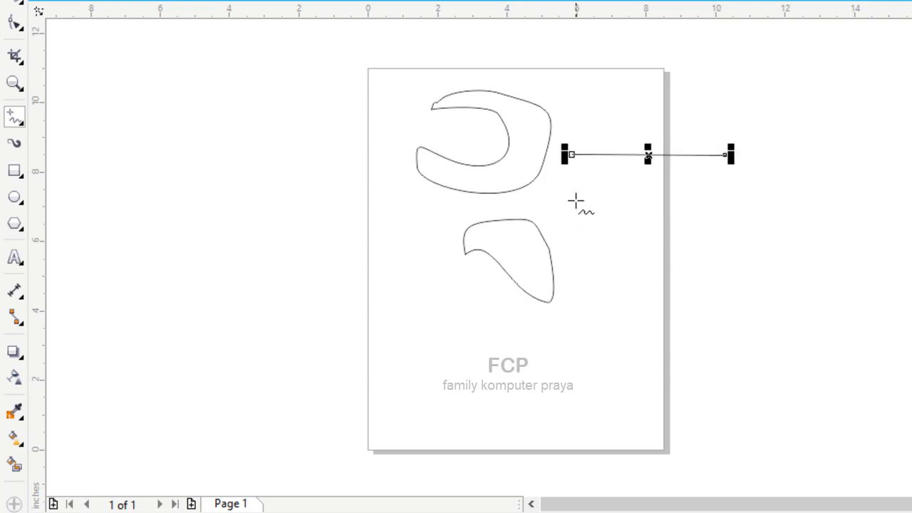
{"action": "left_click", "coordinate": [572, 155]}
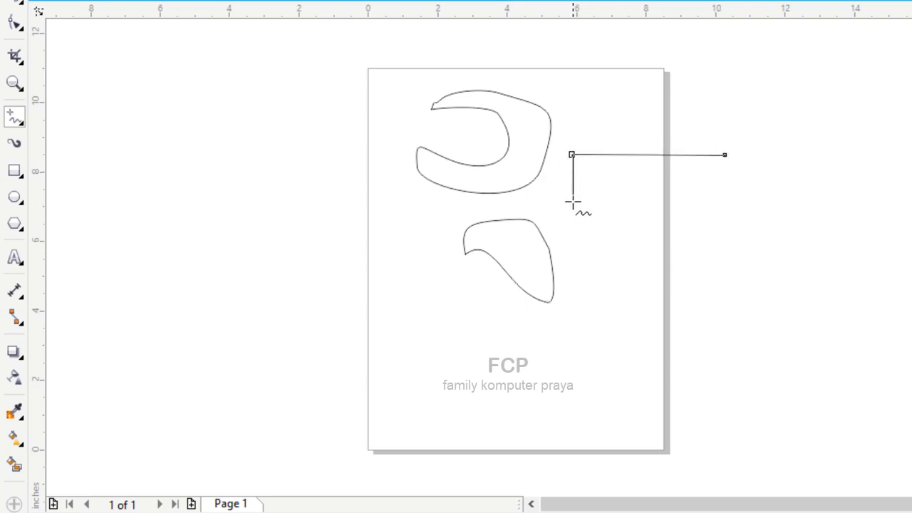
{"action": "left_click", "coordinate": [575, 229]}
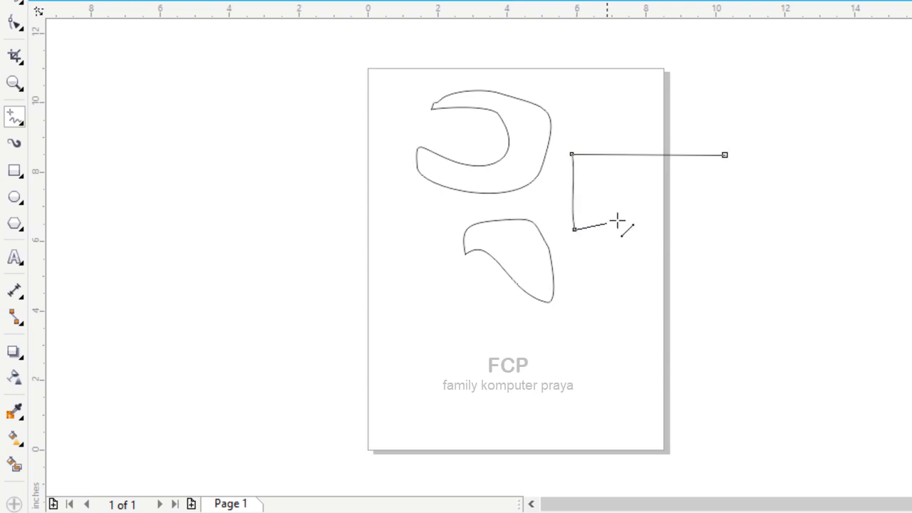
{"action": "left_click", "coordinate": [726, 154]}
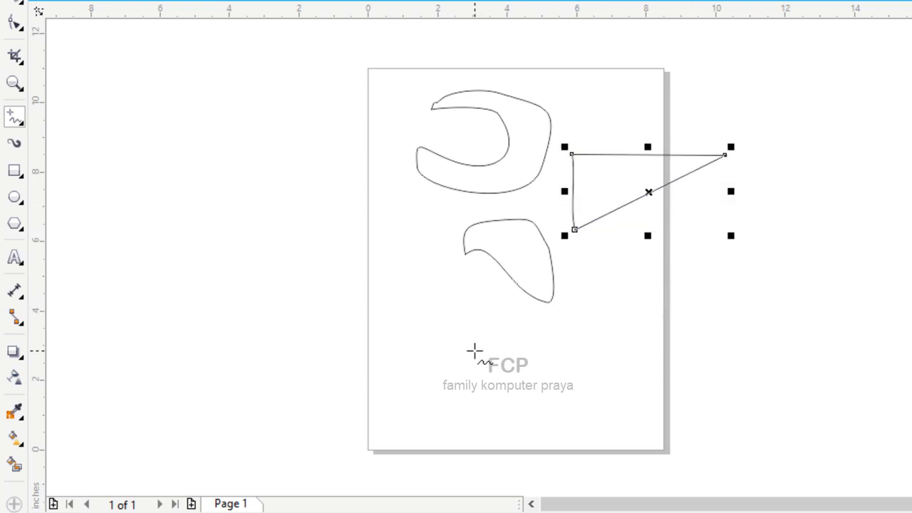
Add a short, steep straight line and an open spiral-like Freehand curve in the lower part of the page
{"action": "left_click", "coordinate": [442, 374]}
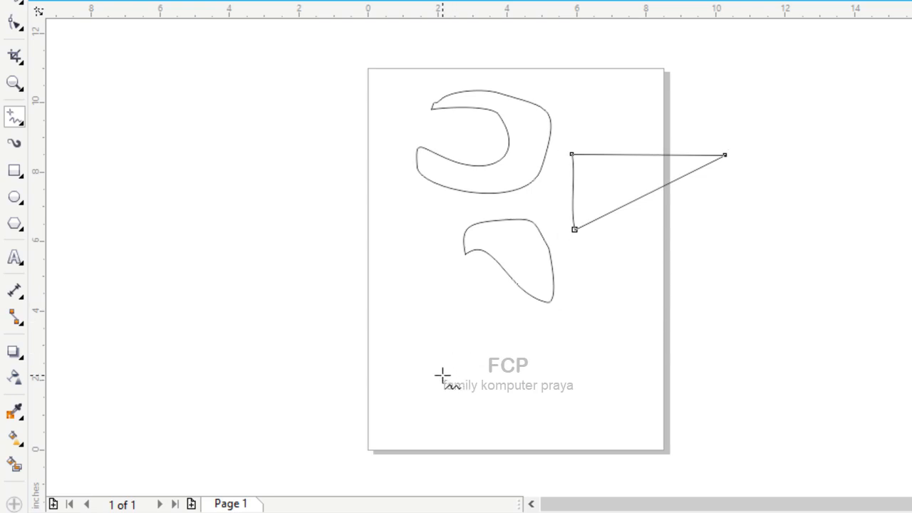
{"action": "left_click", "coordinate": [430, 295]}
{"action": "mouse_move", "coordinate": [494, 340]}
{"action": "left_mouse_down"}
{"action": "mouse_move", "coordinate": [529, 354]}
{"action": "mouse_move", "coordinate": [489, 419]}
{"action": "mouse_move", "coordinate": [426, 358]}
{"action": "mouse_move", "coordinate": [505, 298]}
{"action": "mouse_move", "coordinate": [573, 355]}
{"action": "mouse_move", "coordinate": [551, 394]}
{"action": "mouse_move", "coordinate": [534, 402]}
{"action": "mouse_move", "coordinate": [582, 406]}
{"action": "mouse_move", "coordinate": [586, 327]}
{"action": "mouse_move", "coordinate": [525, 305]}
{"action": "left_mouse_up"}
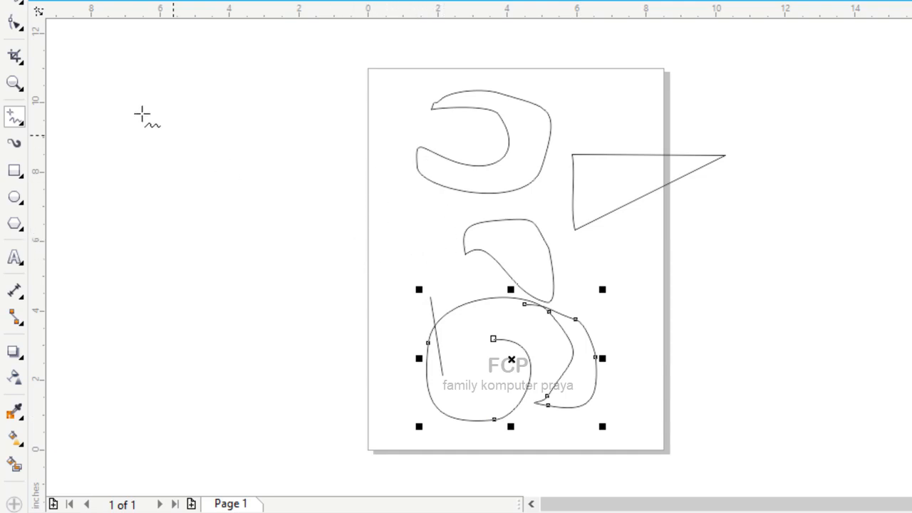
Select all the freehand drawings on and beside the page and delete them
{"action": "left_click", "coordinate": [15, 6]}
{"action": "left_click_drag", "start_coordinate": [320, 65], "coordinate": [768, 452]}
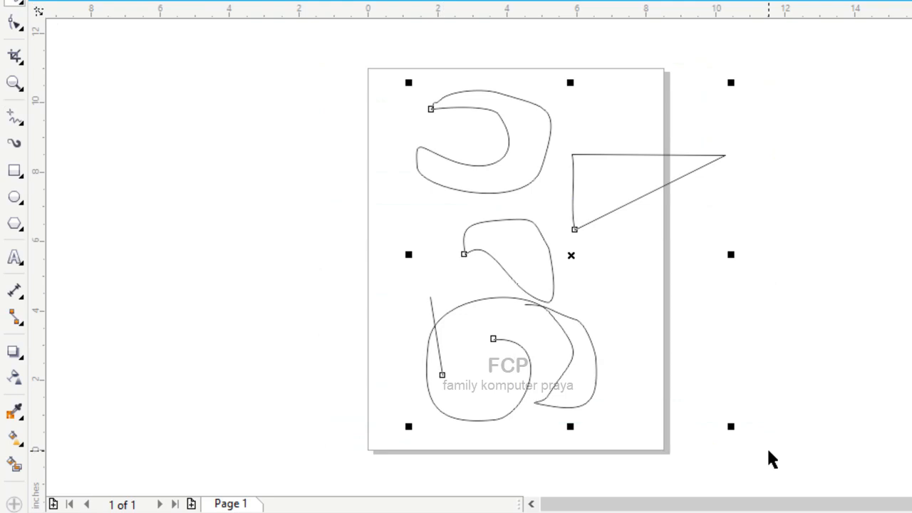
{"action": "key", "text": "Delete"}
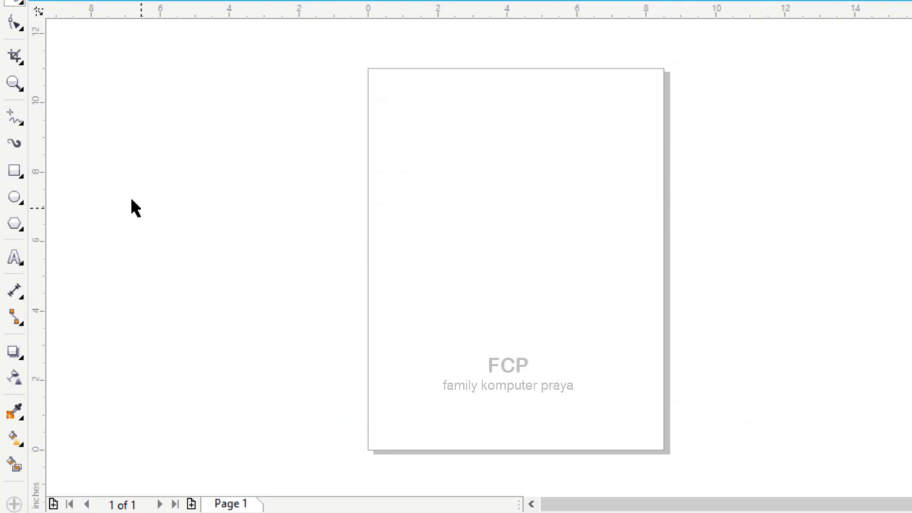
Draw a closed triangle of connected 2-Point Line segments on the page, about 6 inches wide and 3 inches high
{"action": "left_click", "coordinate": [23, 127]}
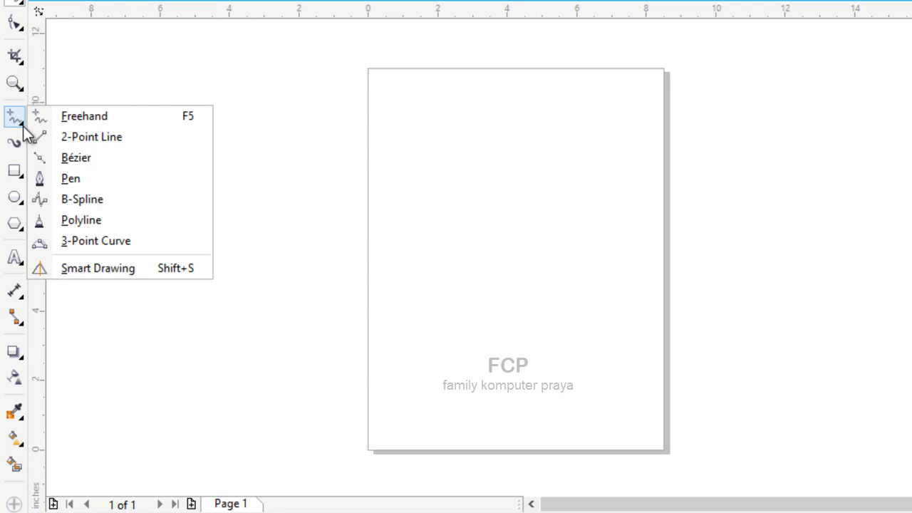
{"action": "left_click", "coordinate": [55, 138]}
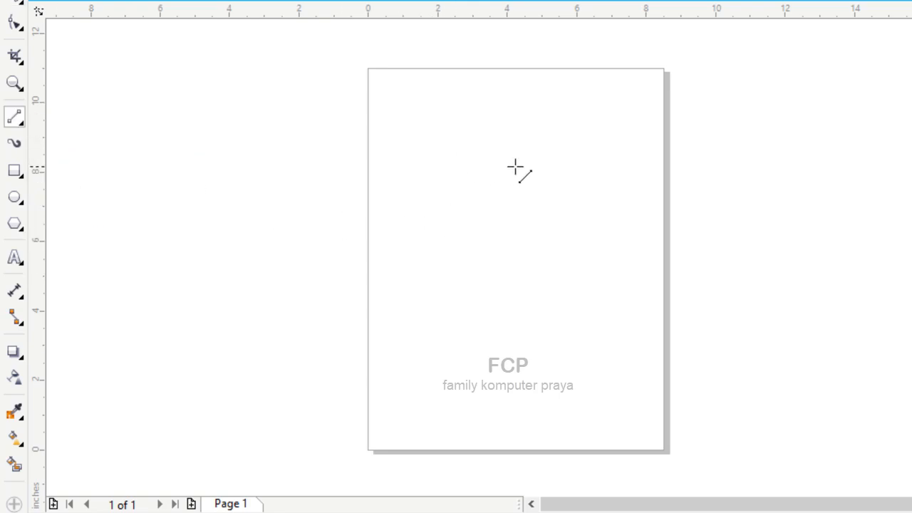
{"action": "mouse_move", "coordinate": [415, 166]}
{"action": "left_mouse_down"}
{"action": "mouse_move", "coordinate": [542, 174]}
{"action": "mouse_move", "coordinate": [626, 166]}
{"action": "left_mouse_up"}
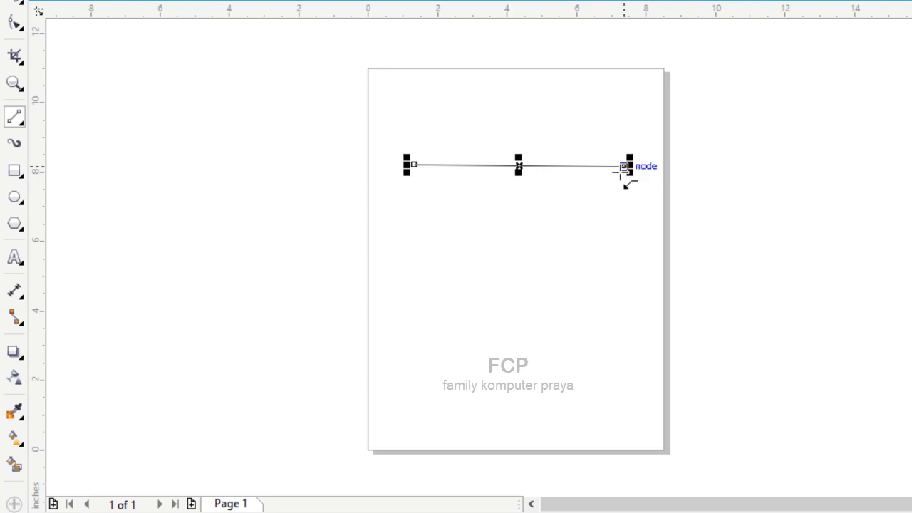
{"action": "left_click_drag", "start_coordinate": [625, 167], "coordinate": [415, 165]}
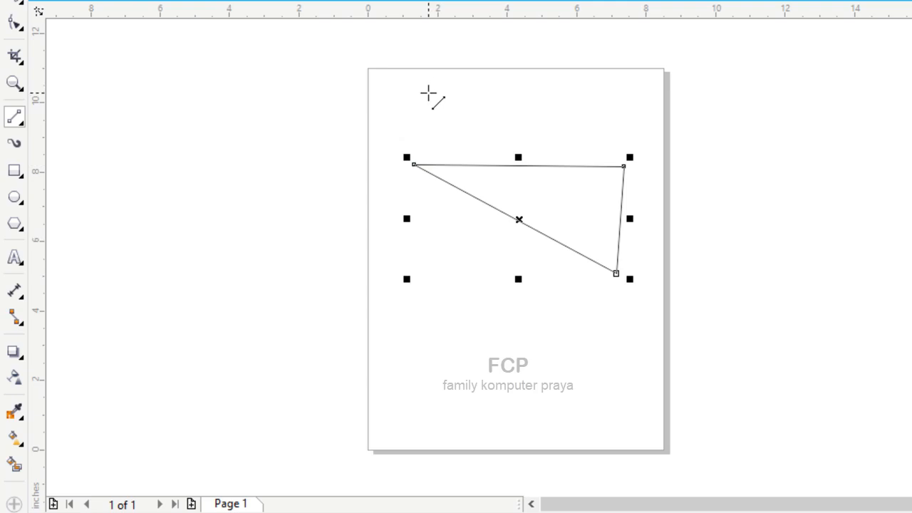
Draw a separate horizontal 2-Point Line about 6 inches long above the triangle and delete it
{"action": "mouse_move", "coordinate": [438, 115]}
{"action": "left_mouse_down"}
{"action": "mouse_move", "coordinate": [662, 116]}
{"action": "mouse_move", "coordinate": [649, 116]}
{"action": "left_mouse_up"}
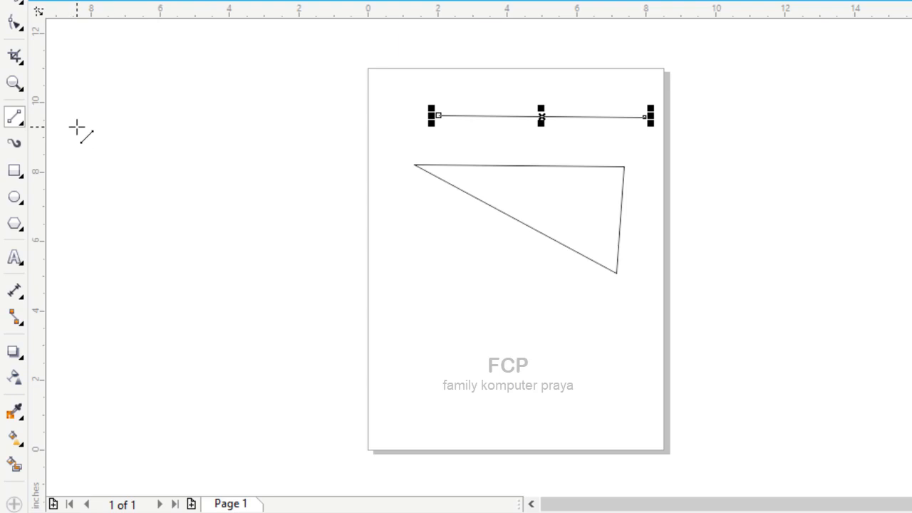
{"action": "left_click", "coordinate": [16, 3]}
{"action": "left_click", "coordinate": [398, 132]}
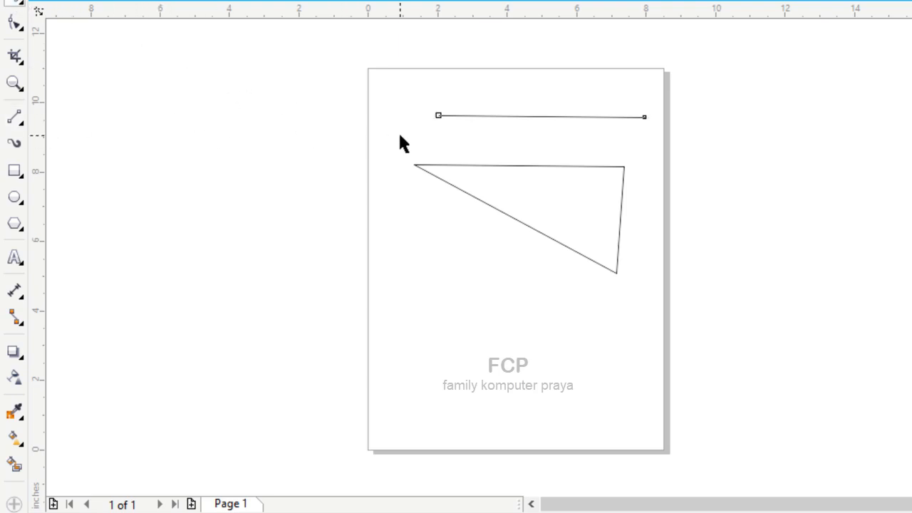
{"action": "left_click", "coordinate": [479, 115]}
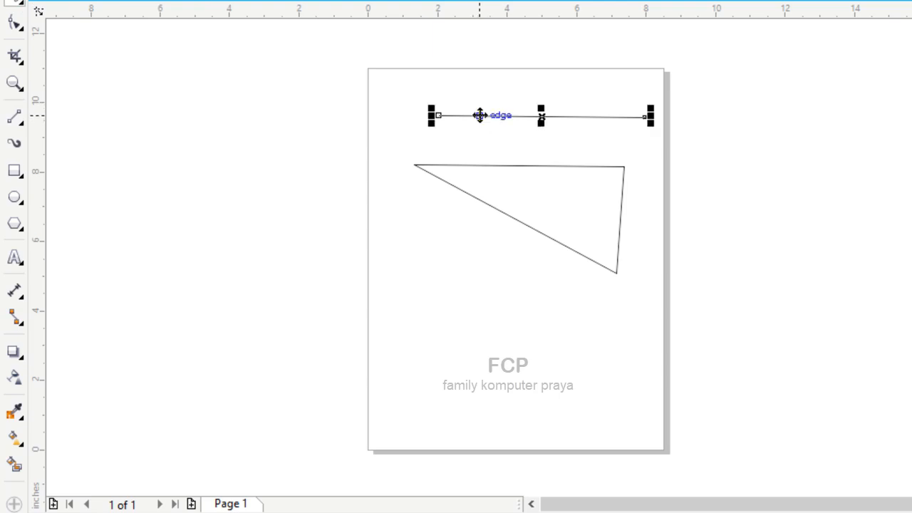
{"action": "key", "text": "Delete"}
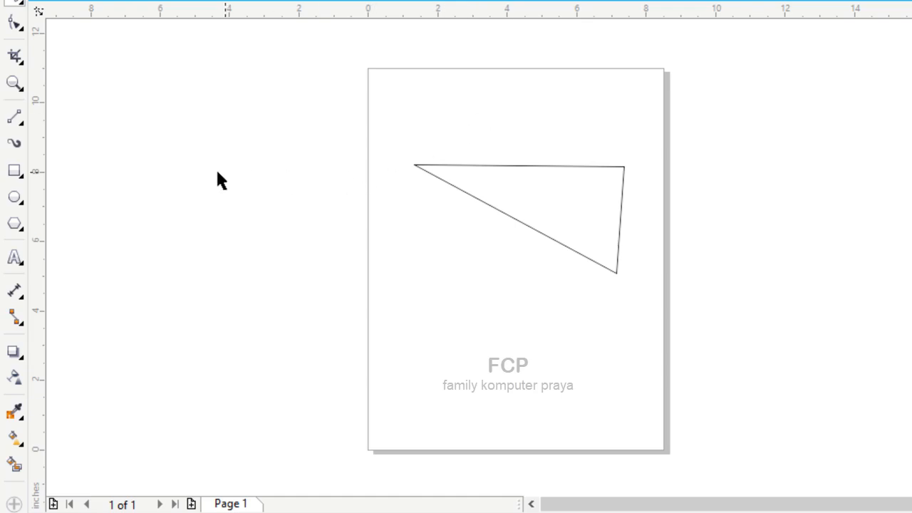
Draw an open wavy curve with the Bézier tool from left of the page to its lower-left area and delete it
{"action": "left_click", "coordinate": [25, 123]}
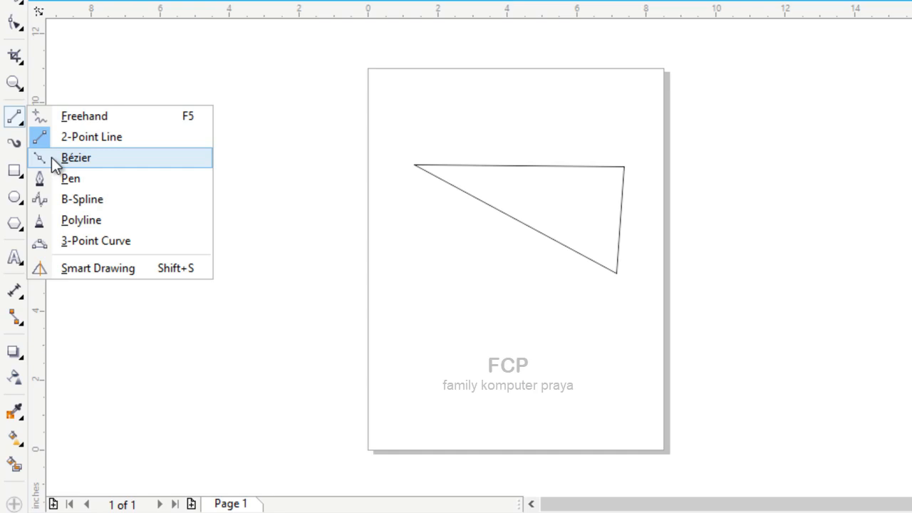
{"action": "left_click", "coordinate": [76, 163]}
{"action": "left_click_drag", "start_coordinate": [174, 235], "coordinate": [228, 240]}
{"action": "left_click_drag", "start_coordinate": [233, 238], "coordinate": [329, 207]}
{"action": "left_click_drag", "start_coordinate": [358, 269], "coordinate": [380, 310]}
{"action": "left_click_drag", "start_coordinate": [390, 360], "coordinate": [491, 383]}
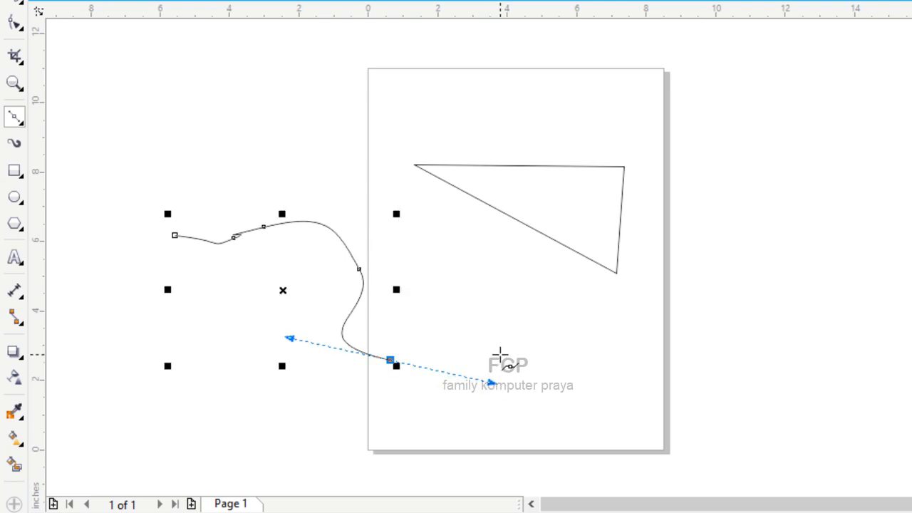
{"action": "key", "text": "Delete"}
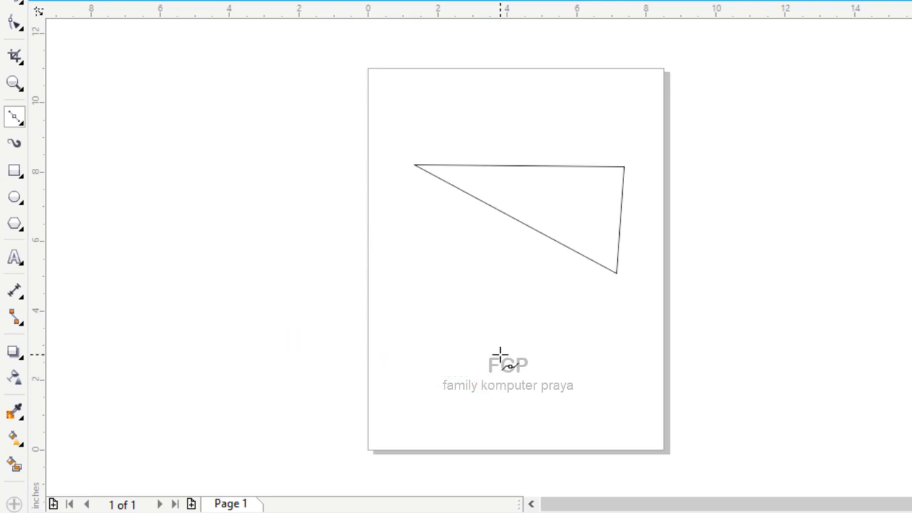
Draw a closed, curvy seven-node Bézier shape from left of the page across to below the triangle, and delete it
{"action": "left_click", "coordinate": [148, 234]}
{"action": "left_click_drag", "start_coordinate": [279, 247], "coordinate": [297, 305]}
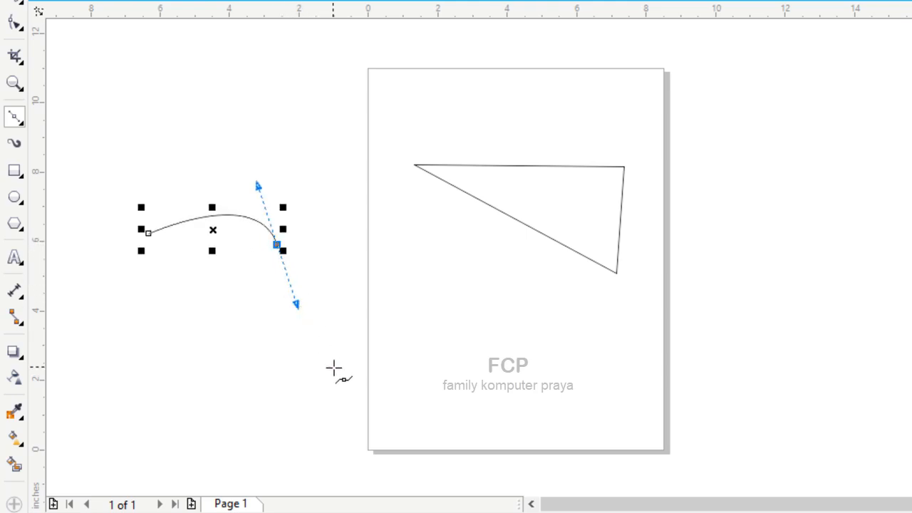
{"action": "left_click_drag", "start_coordinate": [333, 367], "coordinate": [442, 387]}
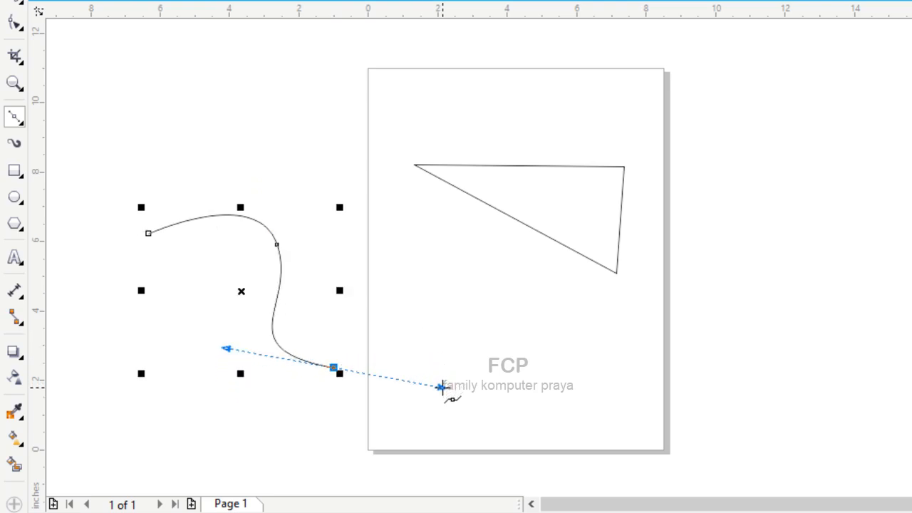
{"action": "left_click_drag", "start_coordinate": [414, 283], "coordinate": [422, 270]}
{"action": "left_click_drag", "start_coordinate": [515, 276], "coordinate": [521, 328]}
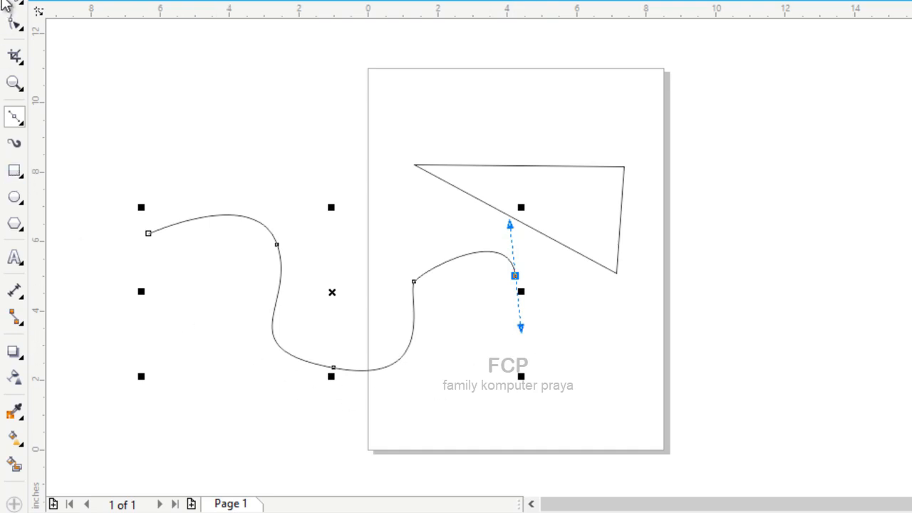
{"action": "left_click", "coordinate": [348, 157]}
{"action": "left_click_drag", "start_coordinate": [347, 158], "coordinate": [335, 175]}
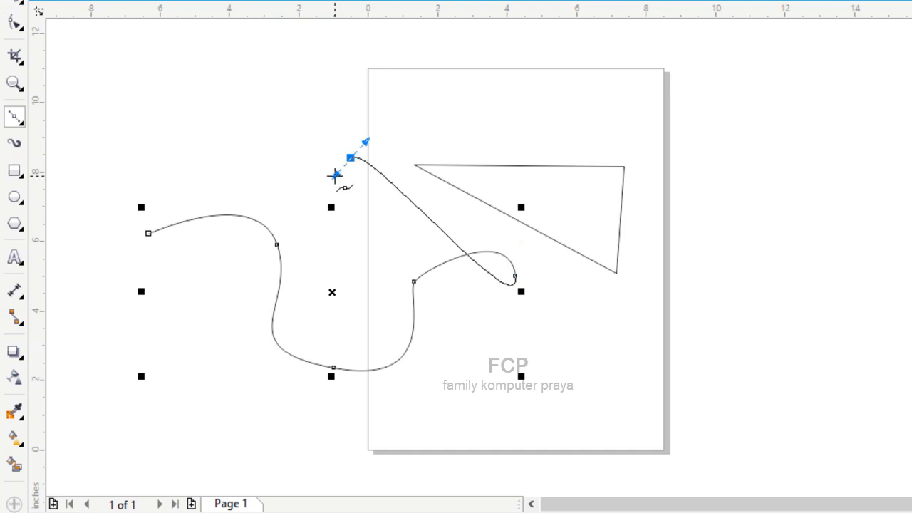
{"action": "left_click_drag", "start_coordinate": [210, 157], "coordinate": [208, 198]}
{"action": "left_click", "coordinate": [148, 233]}
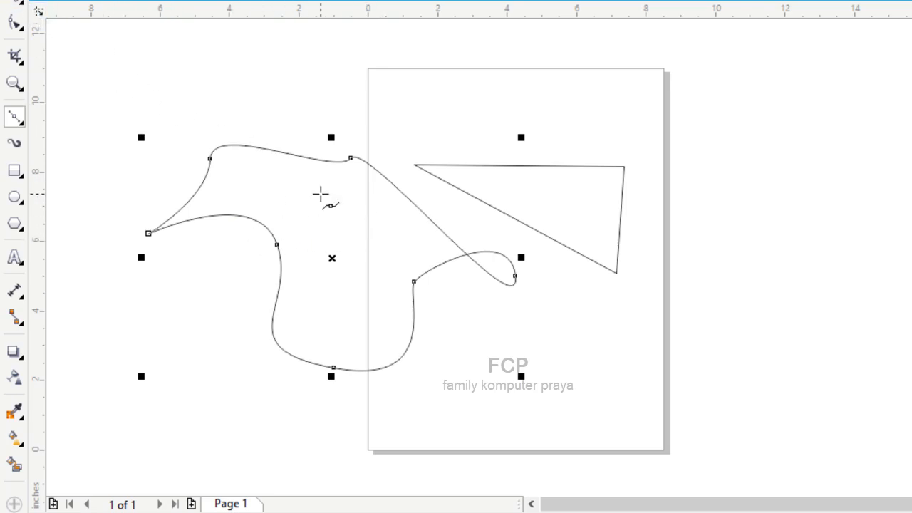
{"action": "key", "text": "Delete"}
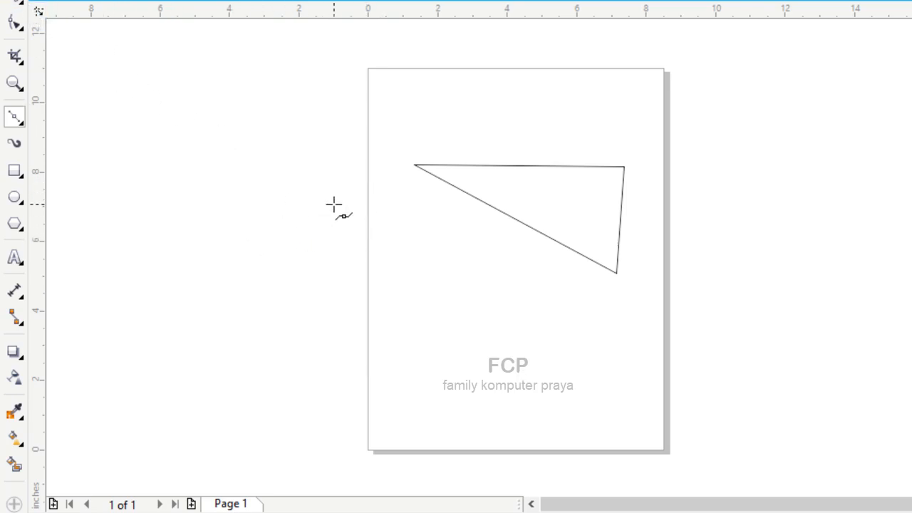
Draw an open wavy curve with the Pen tool across the page below the triangle, looping back at the right, and delete it
{"action": "left_click", "coordinate": [26, 124]}
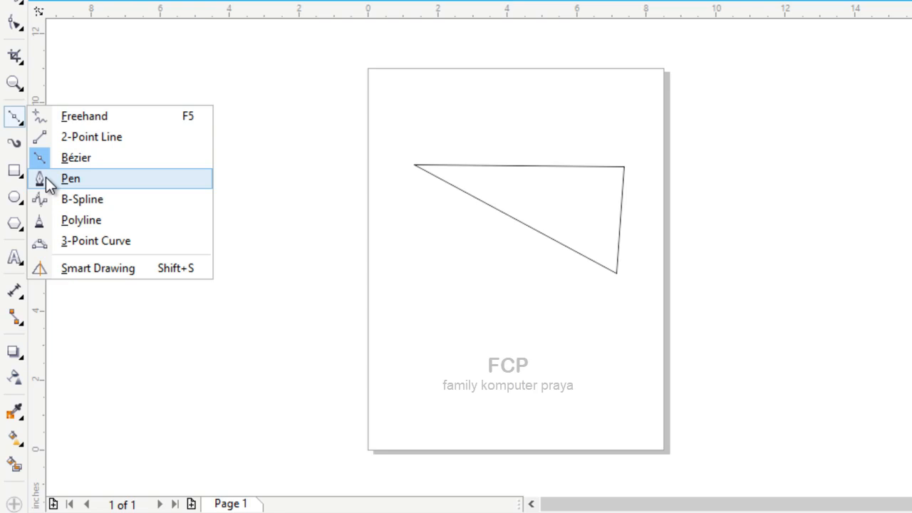
{"action": "left_click", "coordinate": [112, 180]}
{"action": "left_click", "coordinate": [270, 275]}
{"action": "left_click_drag", "start_coordinate": [269, 276], "coordinate": [375, 283]}
{"action": "left_click_drag", "start_coordinate": [421, 309], "coordinate": [466, 400]}
{"action": "left_click_drag", "start_coordinate": [558, 406], "coordinate": [618, 363]}
{"action": "left_click_drag", "start_coordinate": [667, 309], "coordinate": [653, 265]}
{"action": "left_click_drag", "start_coordinate": [675, 236], "coordinate": [707, 240]}
{"action": "left_click", "coordinate": [800, 298]}
{"action": "left_click_drag", "start_coordinate": [703, 368], "coordinate": [607, 324]}
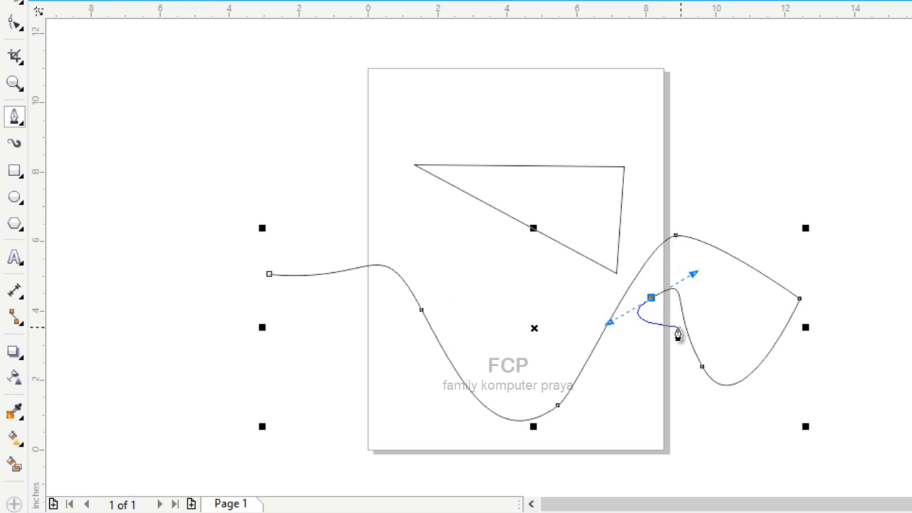
{"action": "left_click", "coordinate": [669, 331]}
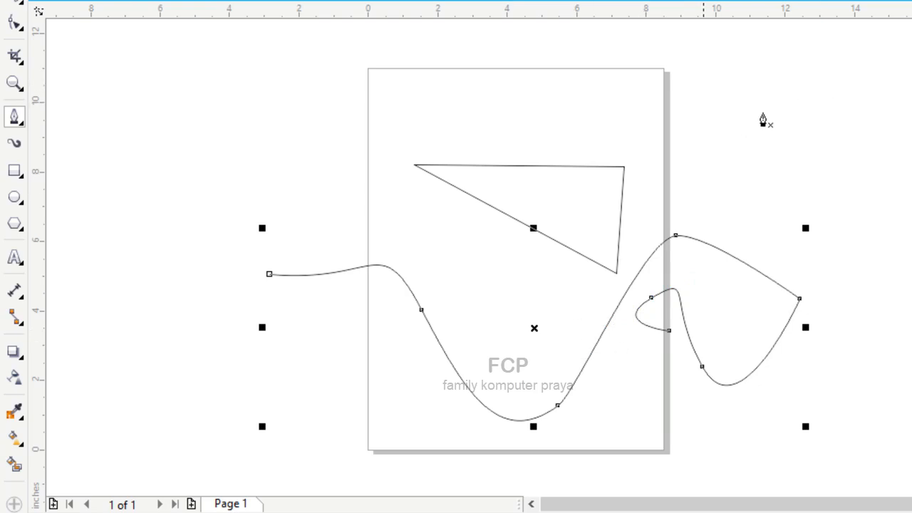
{"action": "left_click", "coordinate": [17, 5]}
{"action": "key", "text": "Delete"}
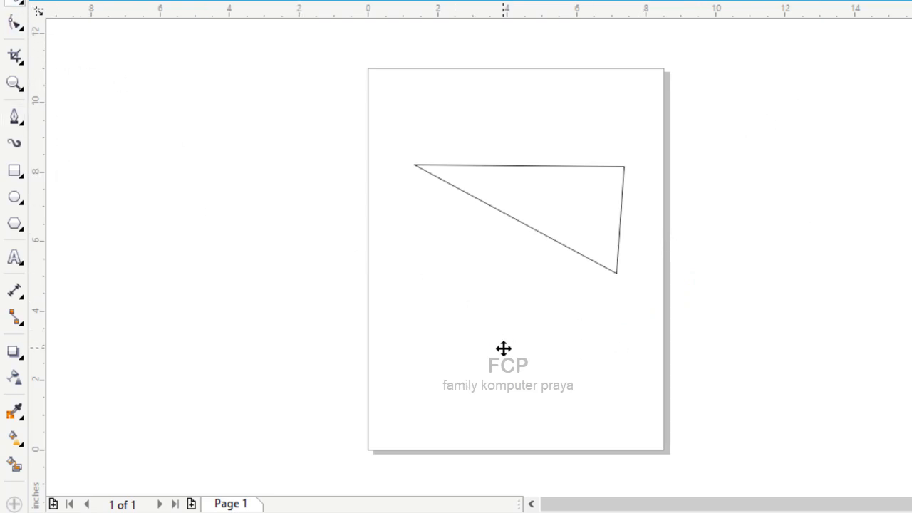
Draw a closed teardrop shape with seven control points using the B-Spline tool, from left of the page to below the triangle
{"action": "left_click", "coordinate": [23, 124]}
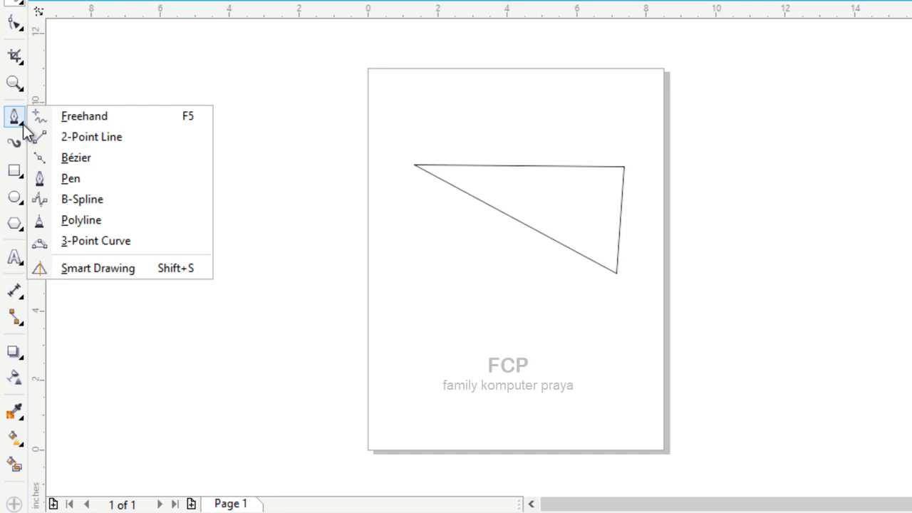
{"action": "left_click", "coordinate": [70, 200]}
{"action": "left_click", "coordinate": [21, 119]}
{"action": "left_click", "coordinate": [69, 201]}
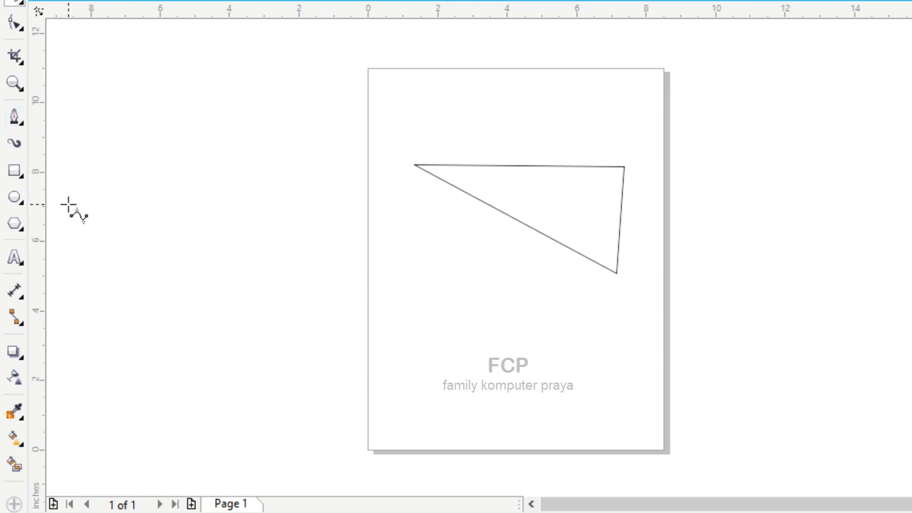
{"action": "left_click", "coordinate": [300, 244]}
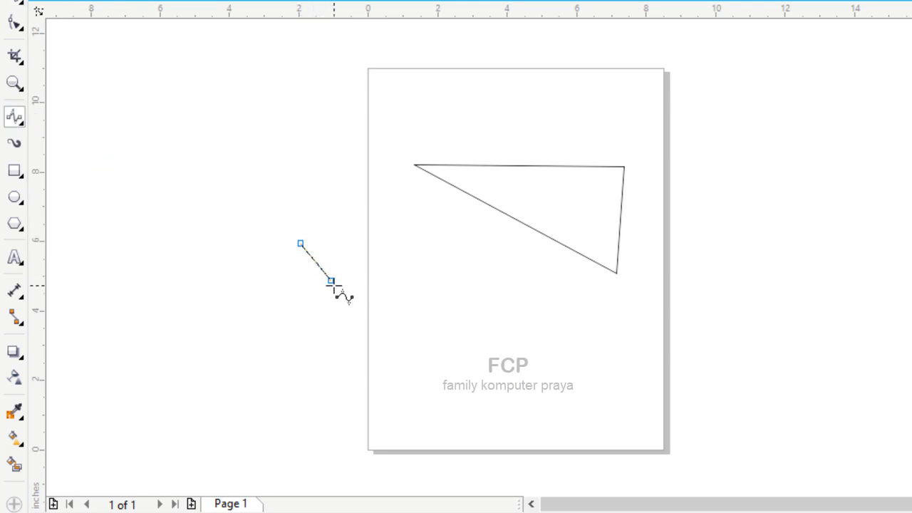
{"action": "left_click", "coordinate": [392, 311]}
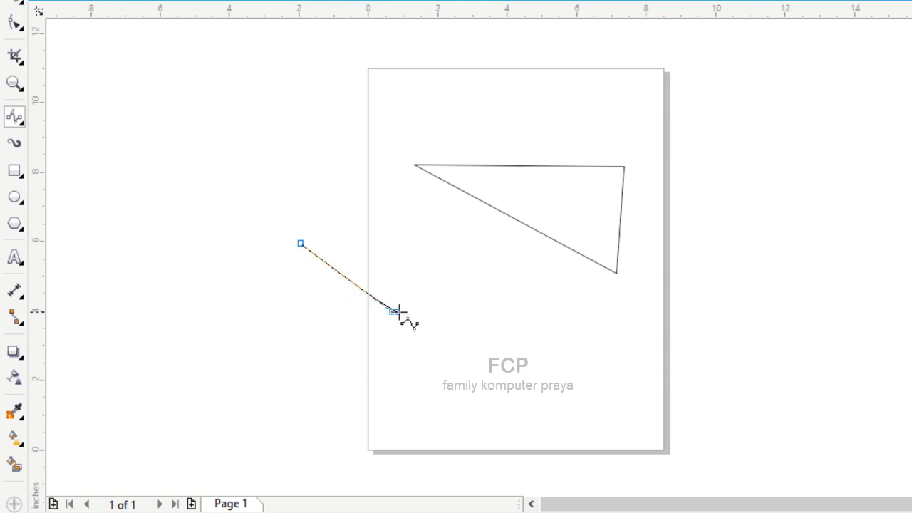
{"action": "left_click", "coordinate": [471, 255]}
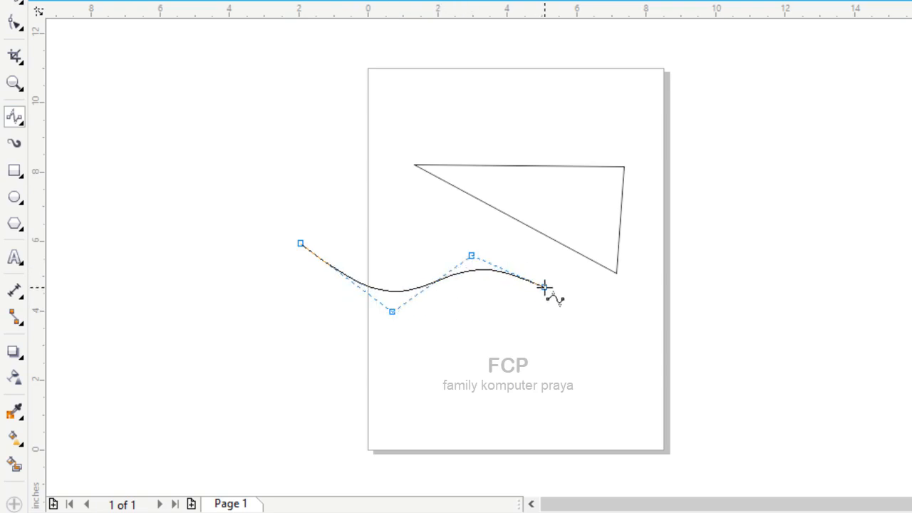
{"action": "left_click", "coordinate": [545, 326]}
{"action": "left_click", "coordinate": [484, 378]}
{"action": "left_click", "coordinate": [409, 345]}
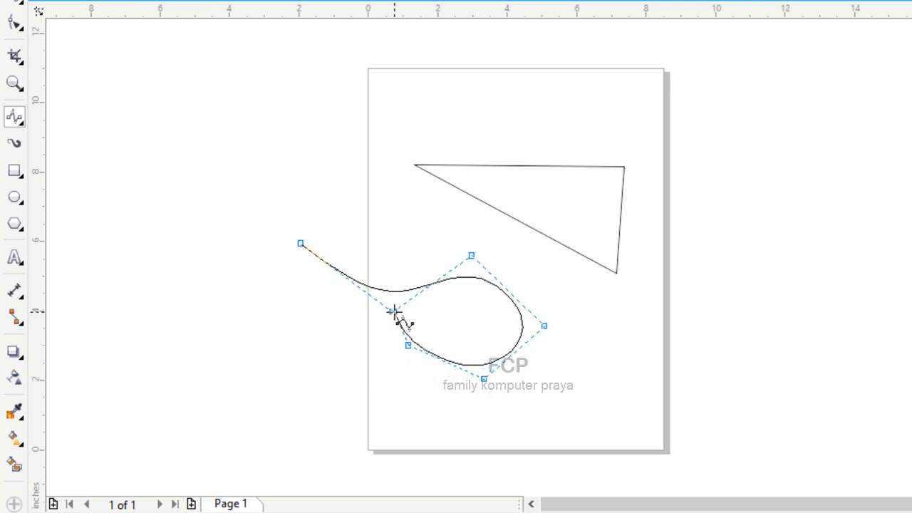
{"action": "left_click", "coordinate": [392, 312]}
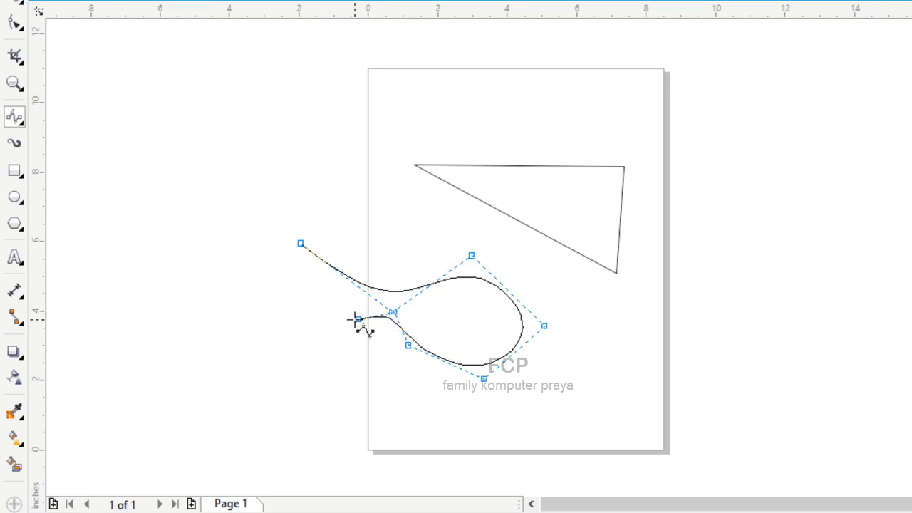
{"action": "left_click", "coordinate": [300, 246]}
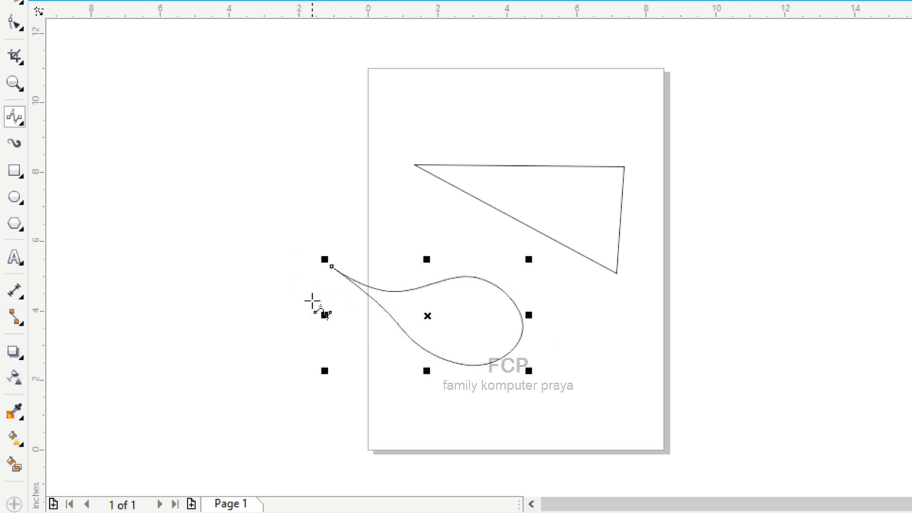
Draw a second closed B-Spline leaf shape with six control points, left of the triangle with its tip pointing toward it
{"action": "left_click", "coordinate": [180, 112]}
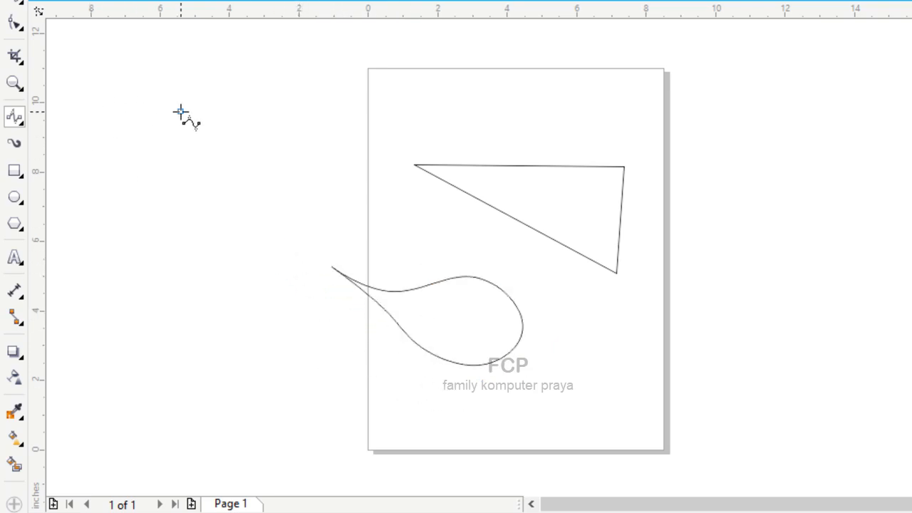
{"action": "left_click", "coordinate": [224, 175]}
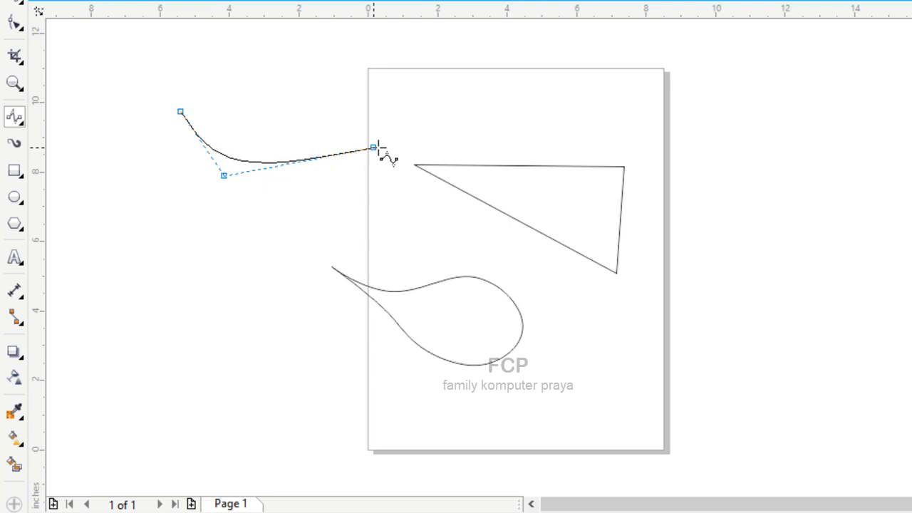
{"action": "left_click", "coordinate": [358, 146]}
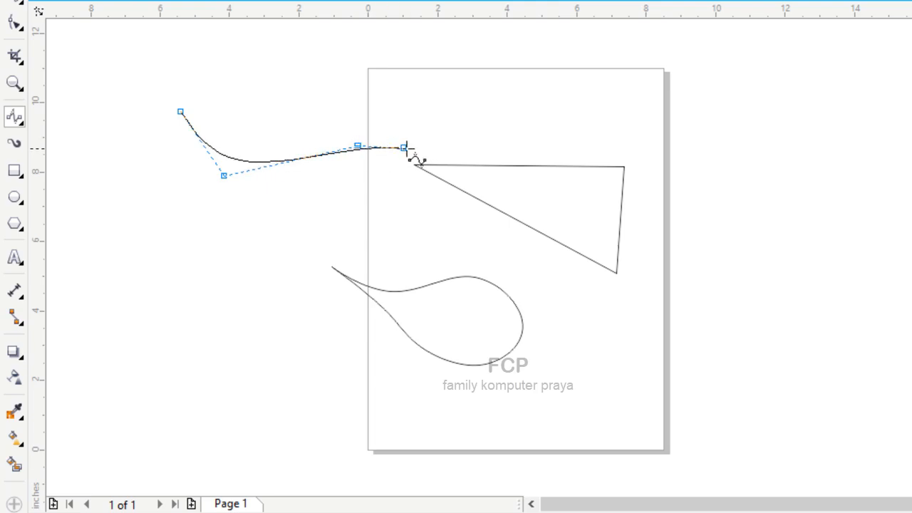
{"action": "left_click", "coordinate": [421, 181]}
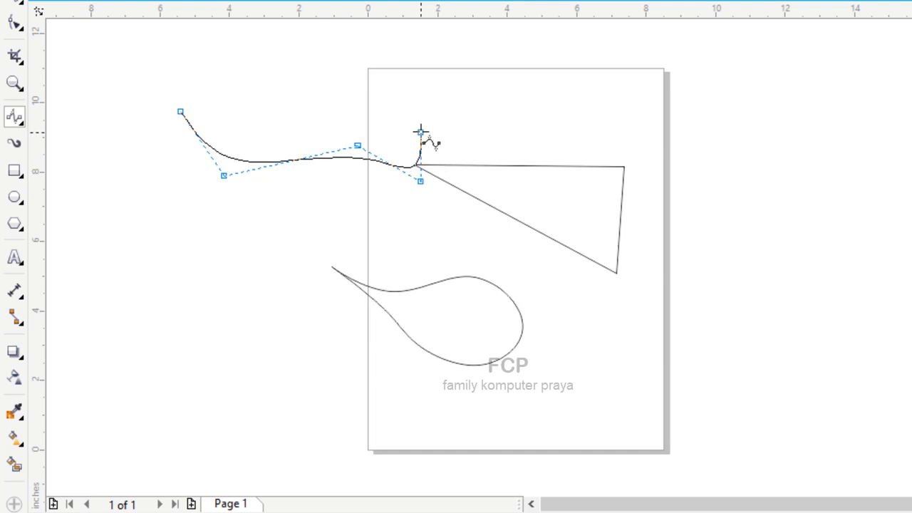
{"action": "left_click", "coordinate": [314, 96]}
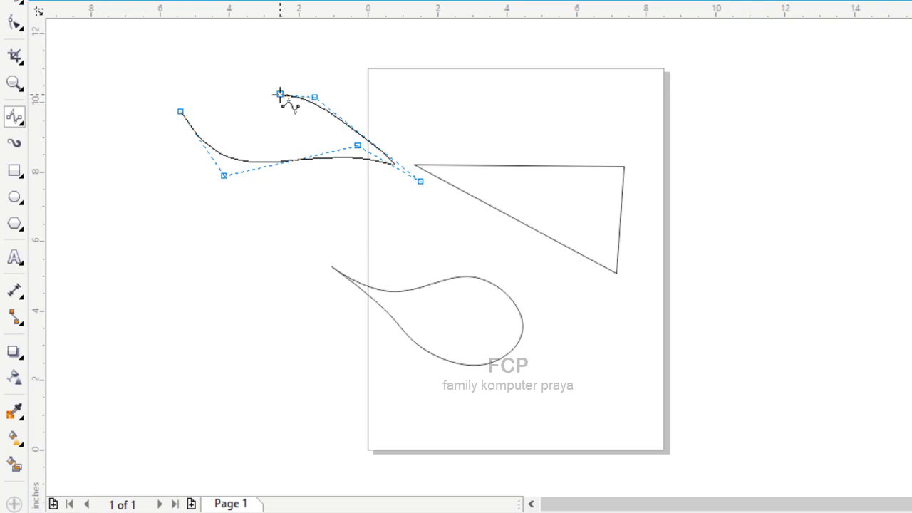
{"action": "left_click", "coordinate": [210, 93]}
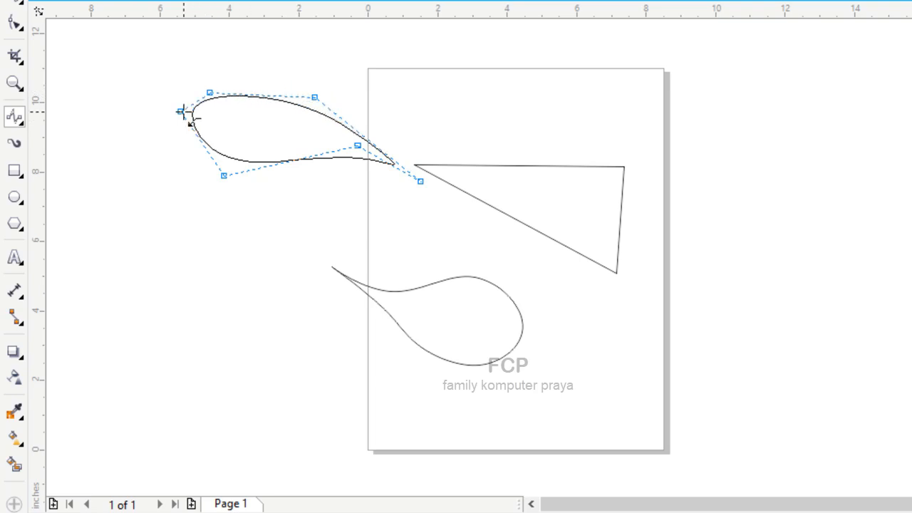
{"action": "left_click", "coordinate": [181, 111]}
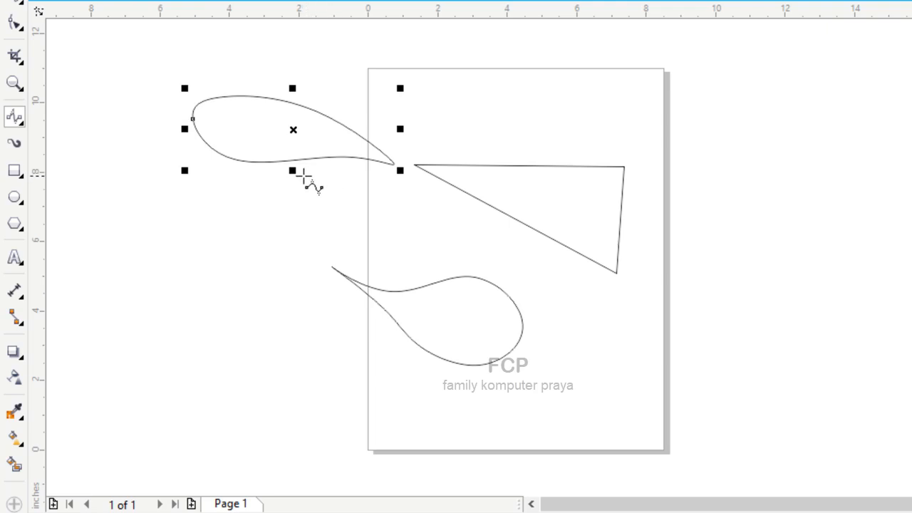
Draw a wavy Bézier midrib inside the upper leaf shape from its rounded end to its pointed tip, redoing the last nodes, and deselect it
{"action": "left_click", "coordinate": [22, 123]}
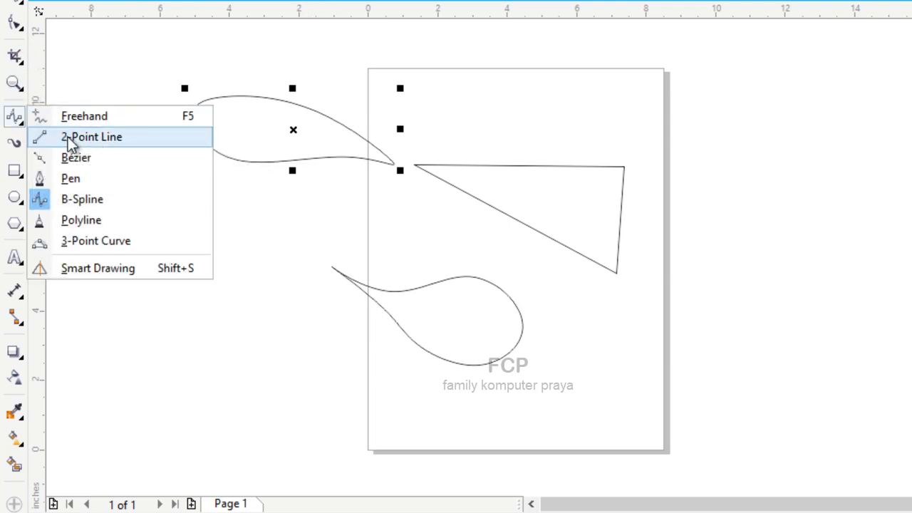
{"action": "left_click", "coordinate": [72, 160]}
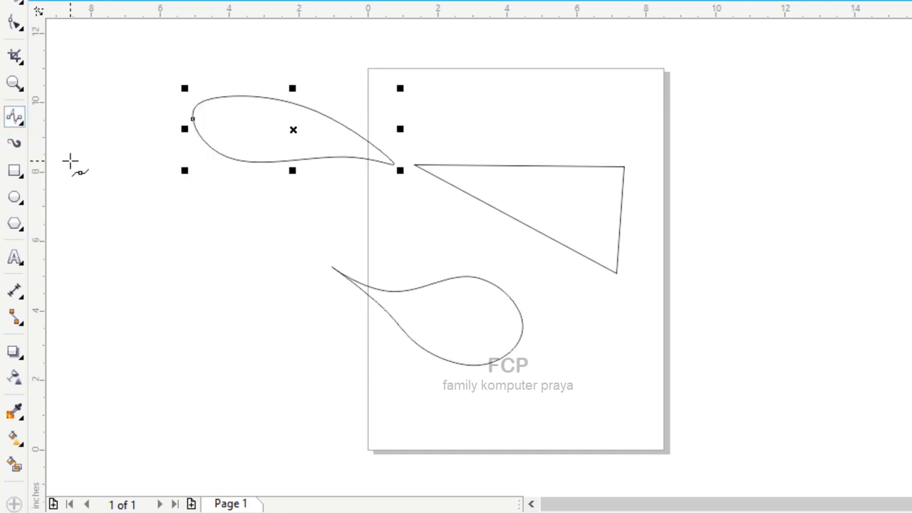
{"action": "left_click", "coordinate": [193, 119]}
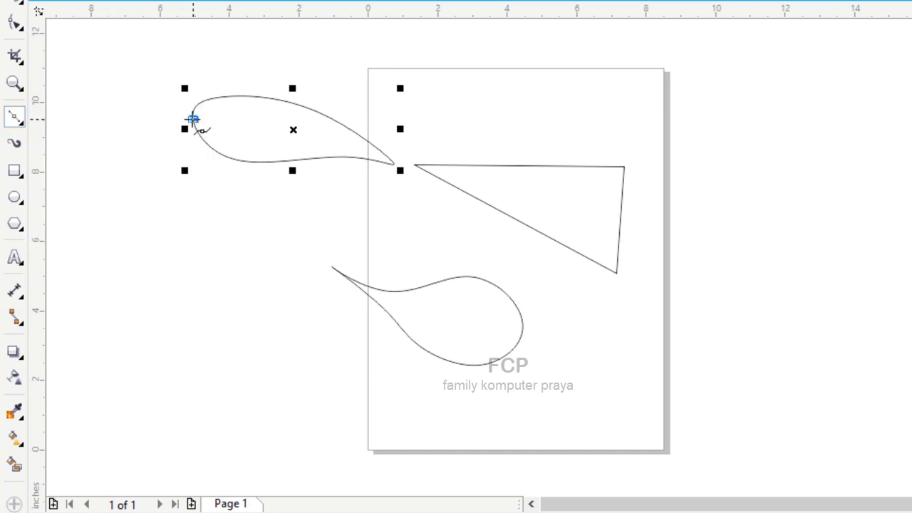
{"action": "left_click_drag", "start_coordinate": [268, 125], "coordinate": [344, 153]}
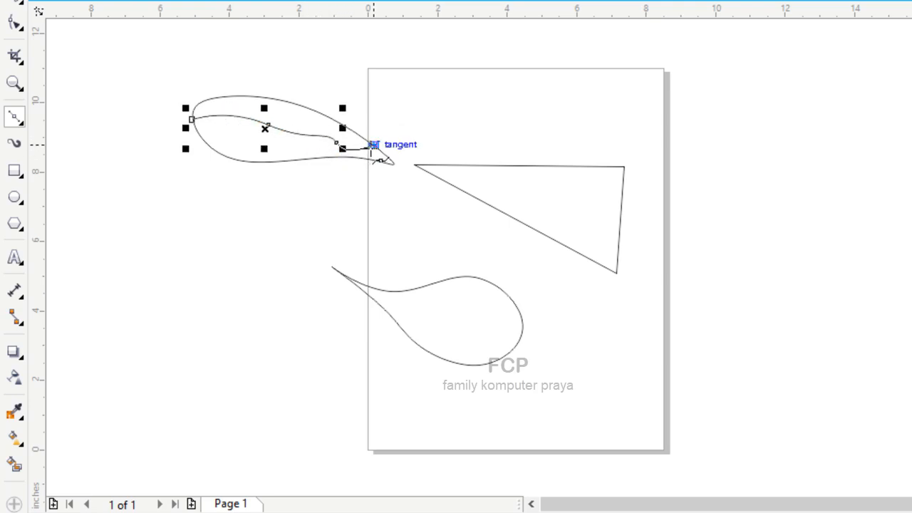
{"action": "left_click", "coordinate": [372, 147]}
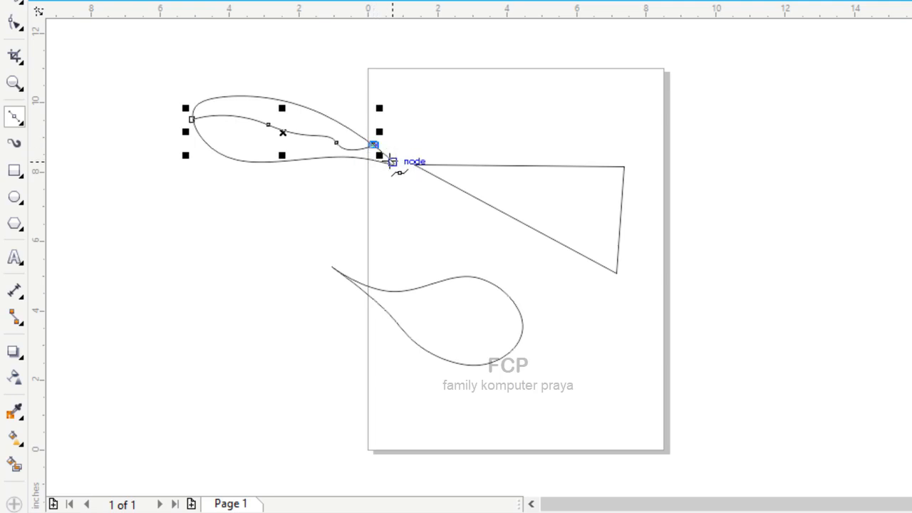
{"action": "key", "text": "ctrl+z"}
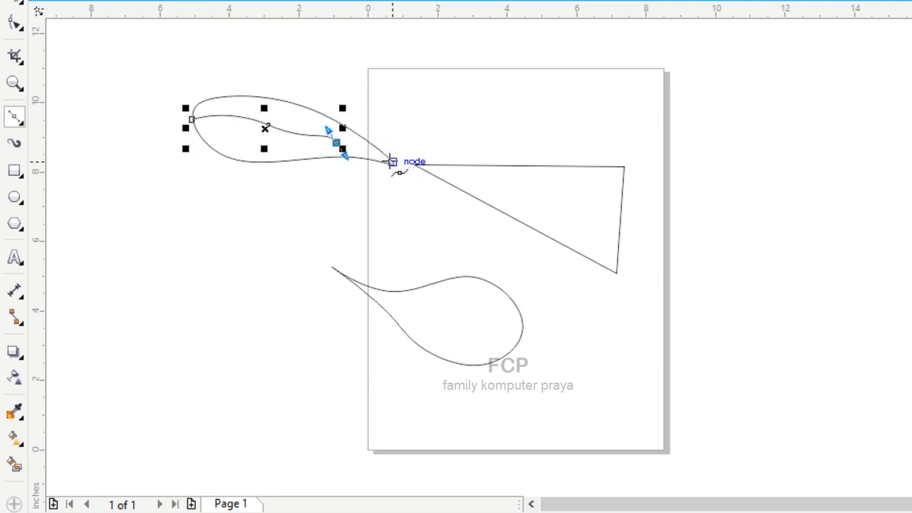
{"action": "key", "text": "ctrl+z"}
{"action": "left_click_drag", "start_coordinate": [310, 142], "coordinate": [346, 155]}
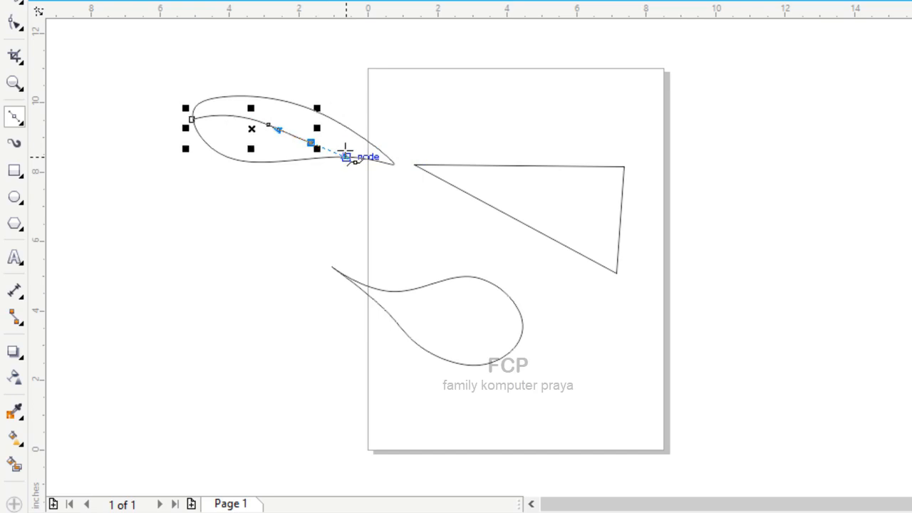
{"action": "left_click", "coordinate": [382, 162]}
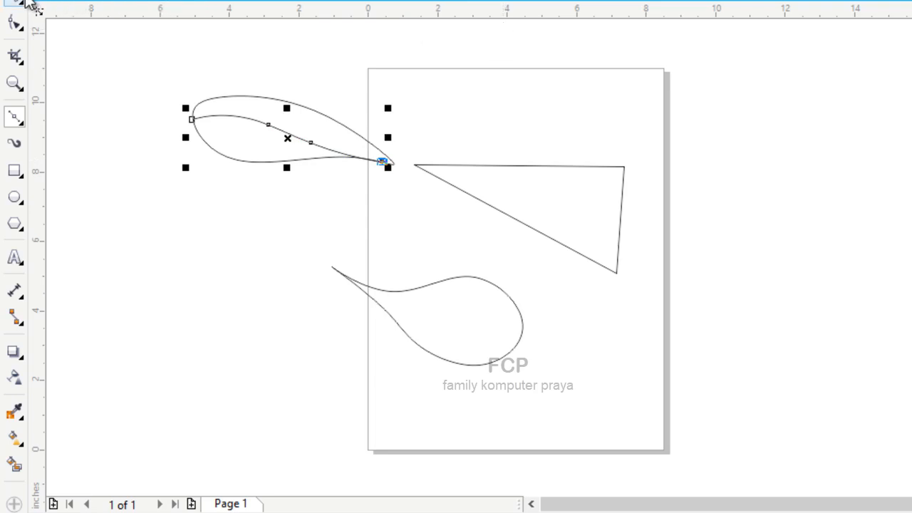
{"action": "left_click", "coordinate": [19, 4]}
{"action": "left_click", "coordinate": [296, 172]}
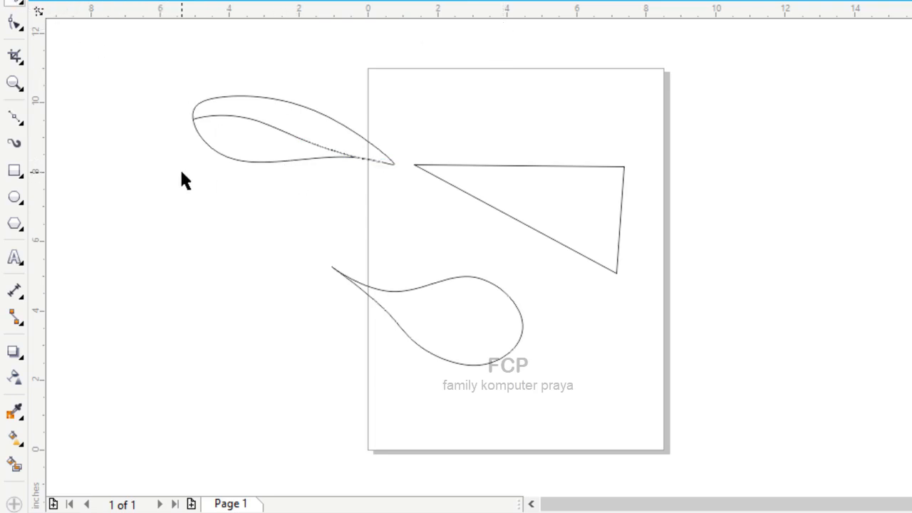
Draw a Freehand line inside the lower teardrop from near its pointed tip to the node on its rounded edge, and deselect it
{"action": "left_click", "coordinate": [20, 129]}
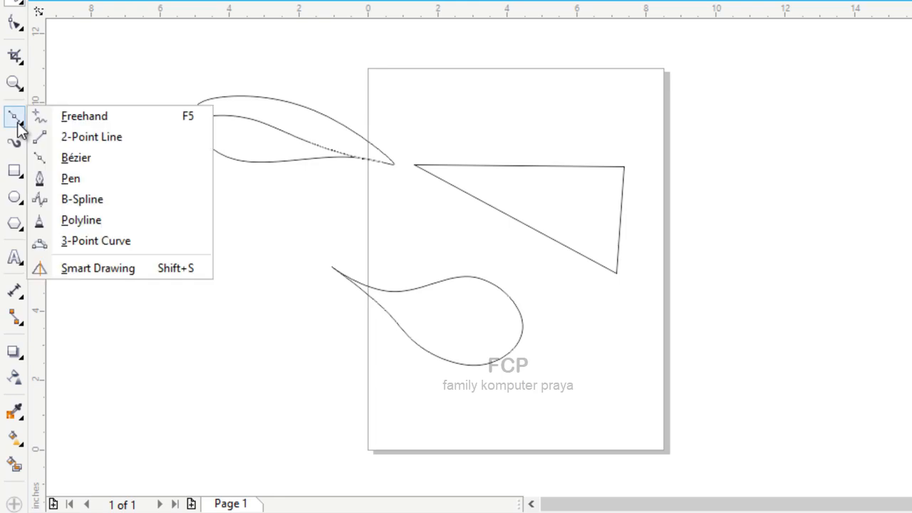
{"action": "left_click", "coordinate": [68, 118]}
{"action": "mouse_move", "coordinate": [352, 278]}
{"action": "left_mouse_down"}
{"action": "mouse_move", "coordinate": [467, 328]}
{"action": "mouse_move", "coordinate": [522, 330]}
{"action": "left_mouse_up"}
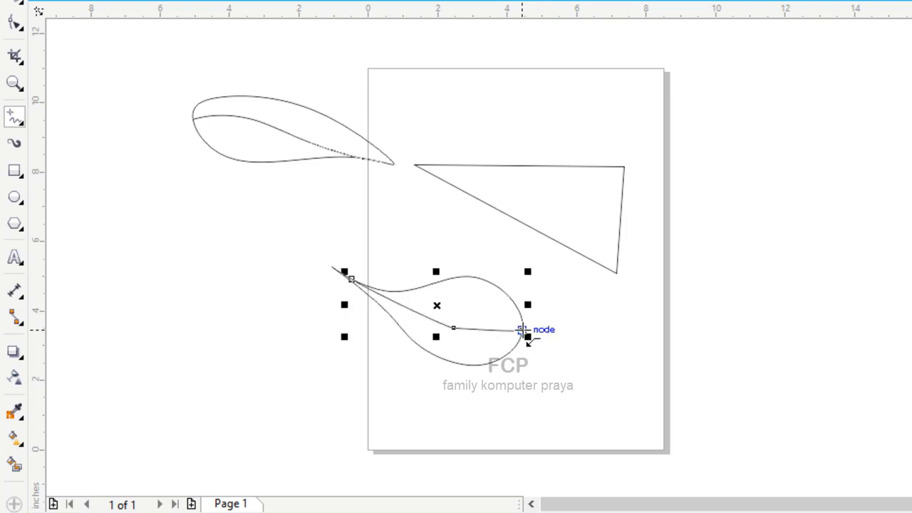
{"action": "left_click", "coordinate": [523, 330]}
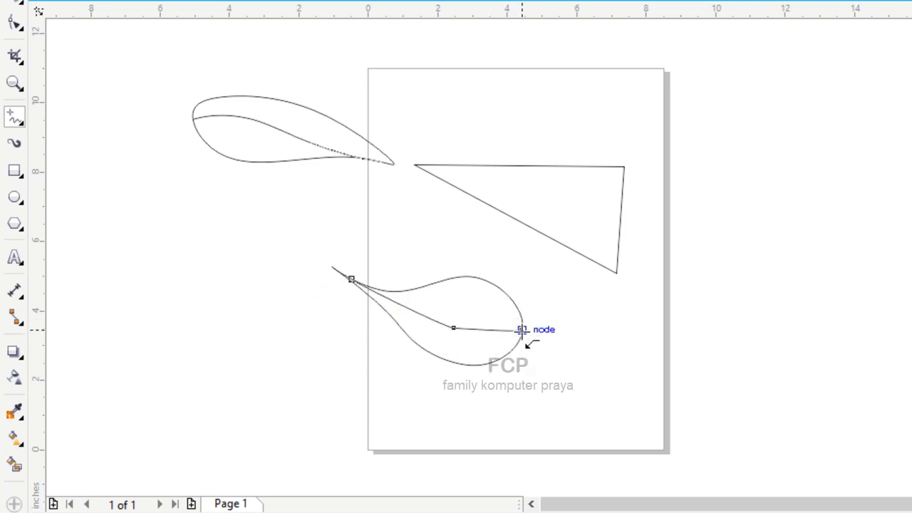
{"action": "left_click", "coordinate": [18, 7]}
{"action": "left_click", "coordinate": [325, 222]}
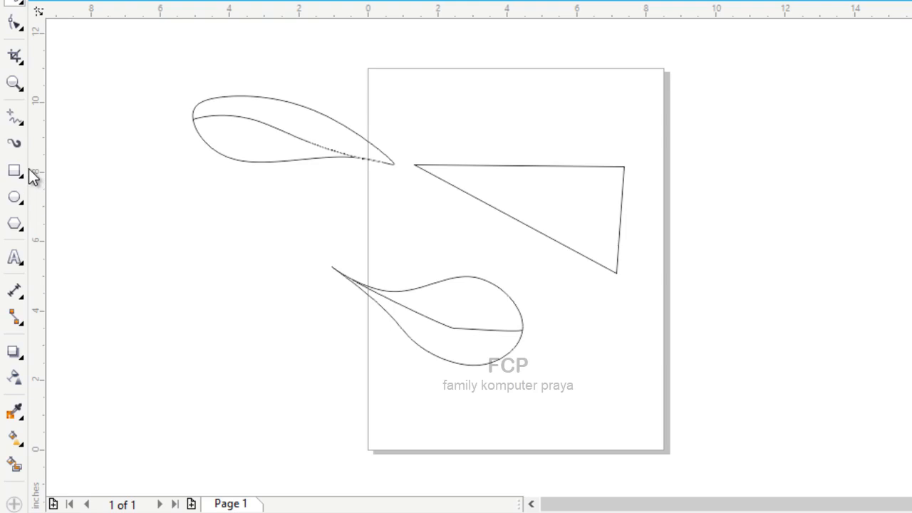
Draw a zigzag Polyline starting with a freehand stretch left of the page and continuing with straight segments below the lower teardrop, and discard it
{"action": "left_click", "coordinate": [22, 126]}
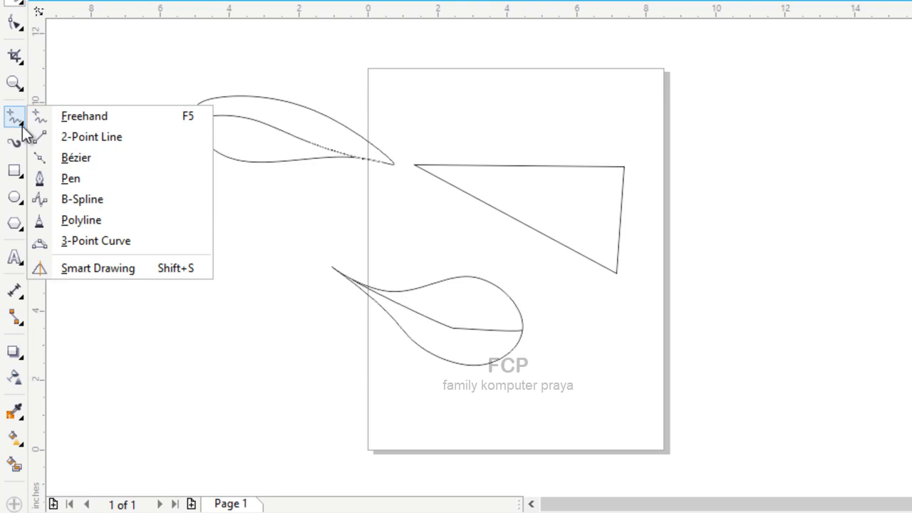
{"action": "left_click", "coordinate": [22, 205]}
{"action": "left_click", "coordinate": [24, 123]}
{"action": "left_click", "coordinate": [74, 226]}
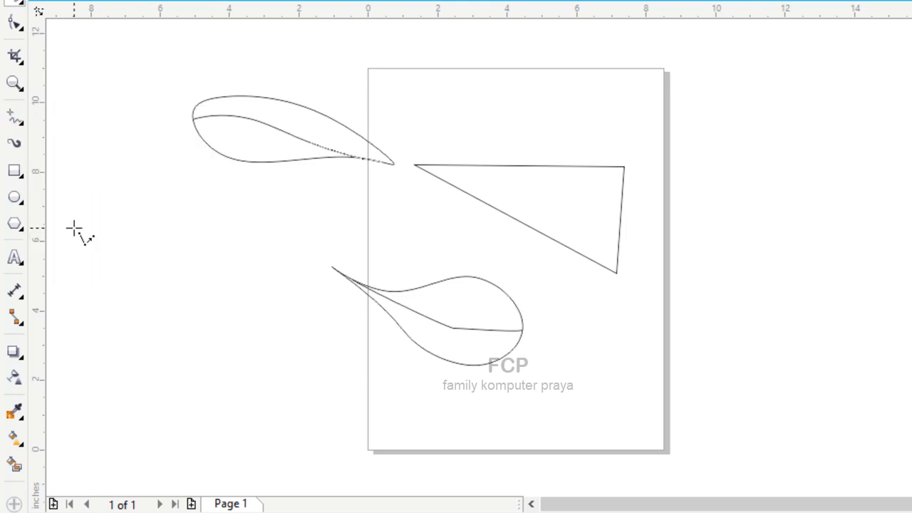
{"action": "left_click_drag", "start_coordinate": [107, 236], "coordinate": [203, 346]}
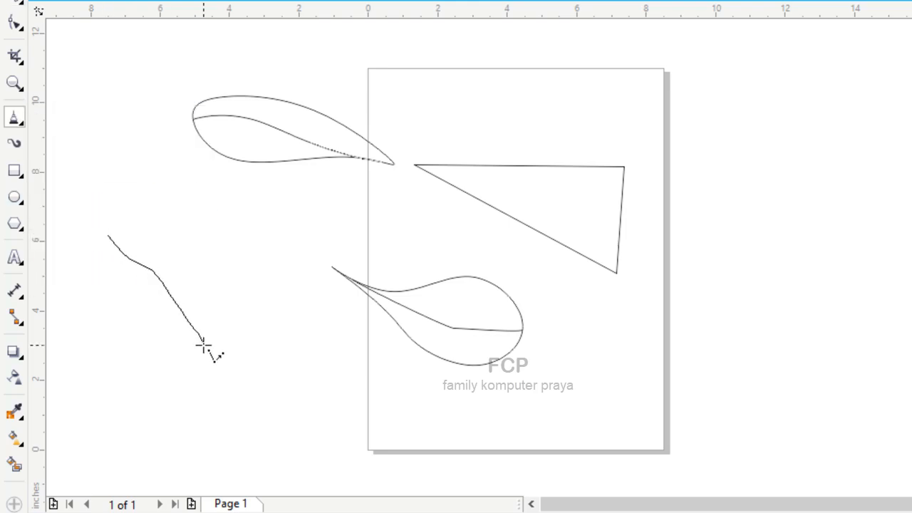
{"action": "left_click", "coordinate": [310, 272]}
{"action": "left_click", "coordinate": [400, 376]}
{"action": "left_click", "coordinate": [290, 347]}
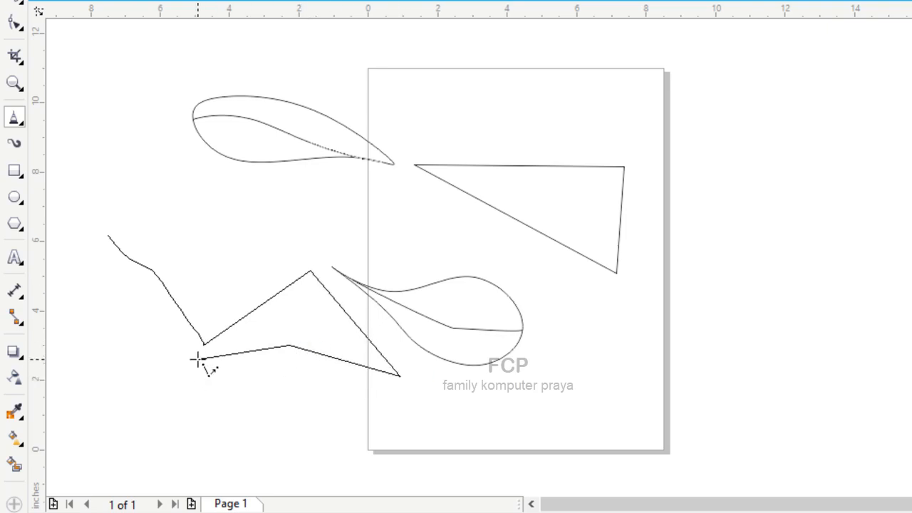
{"action": "left_click", "coordinate": [204, 345]}
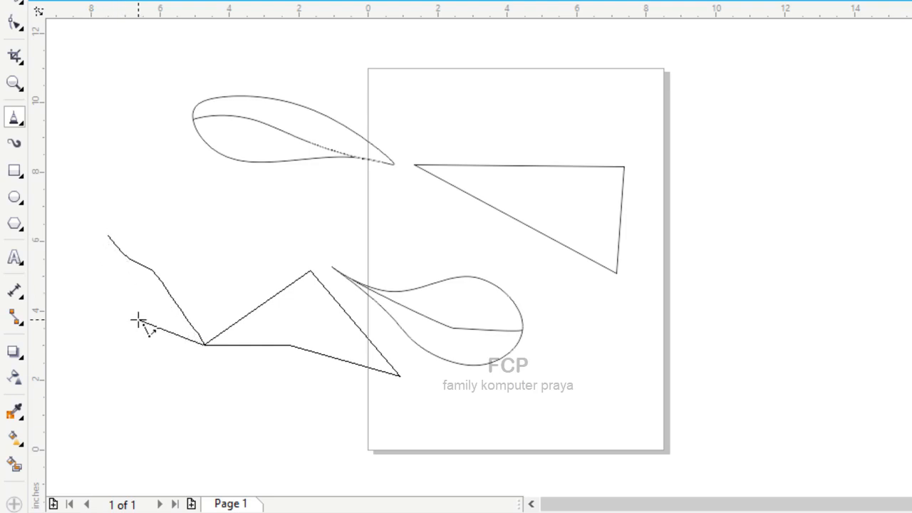
{"action": "left_click", "coordinate": [181, 366]}
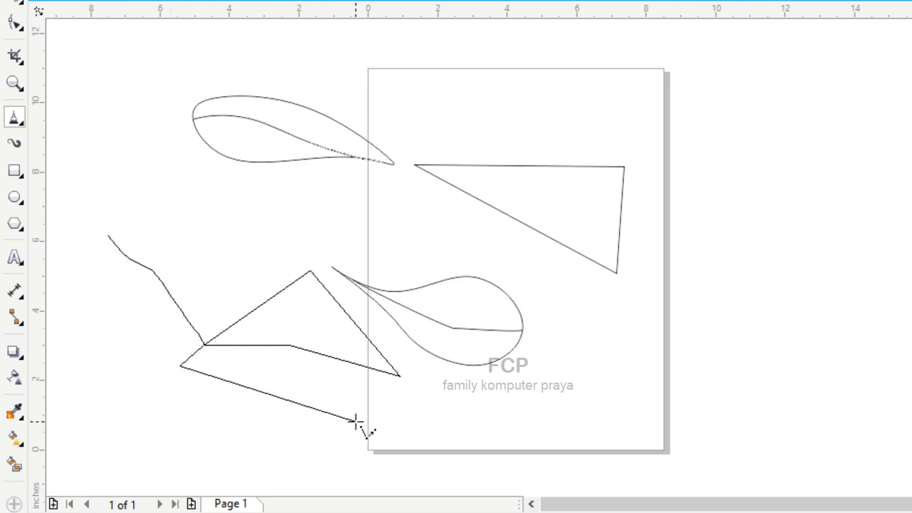
{"action": "left_click", "coordinate": [399, 376]}
{"action": "key", "text": "Escape"}
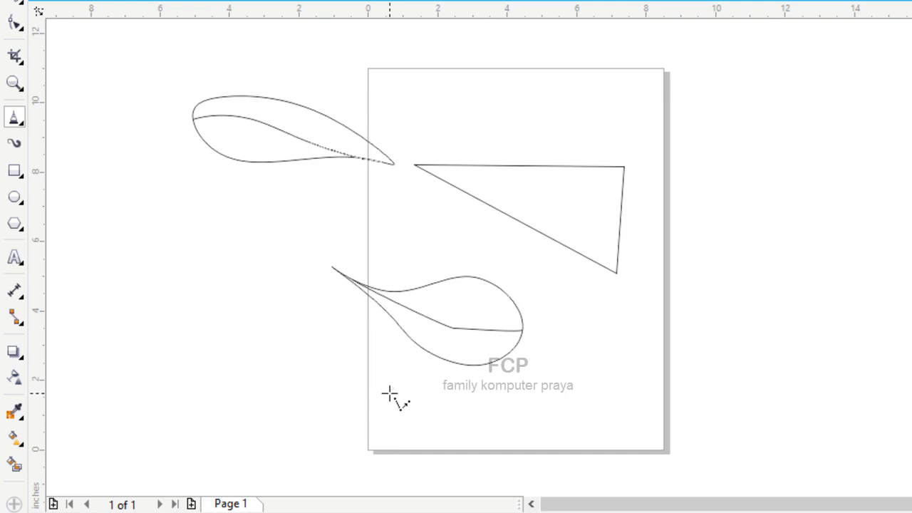
Draw a closed triangle with the Polyline tool outside the page, below the upper leaf shape
{"action": "left_click", "coordinate": [116, 251]}
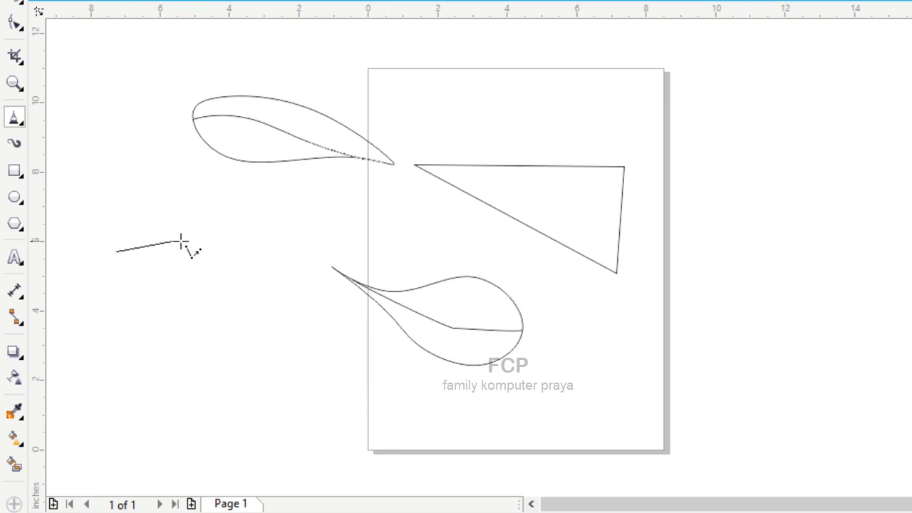
{"action": "left_click", "coordinate": [208, 228]}
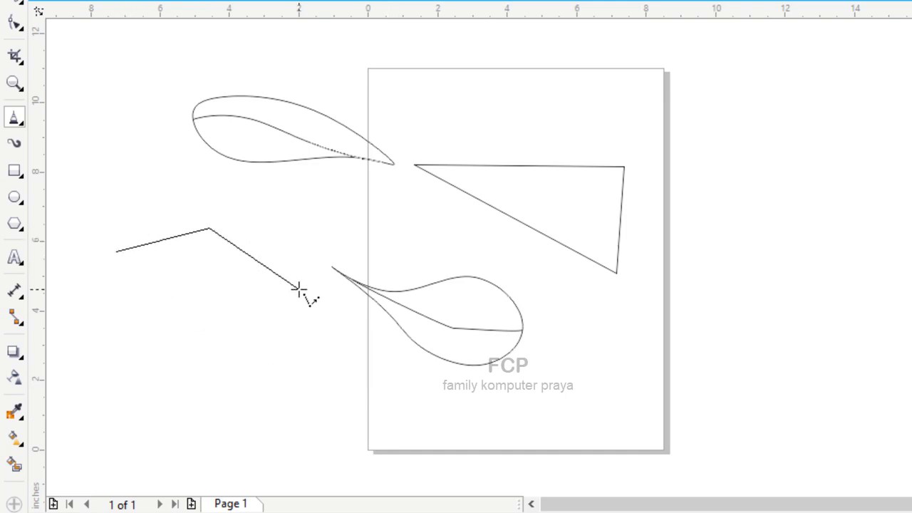
{"action": "left_click", "coordinate": [303, 293]}
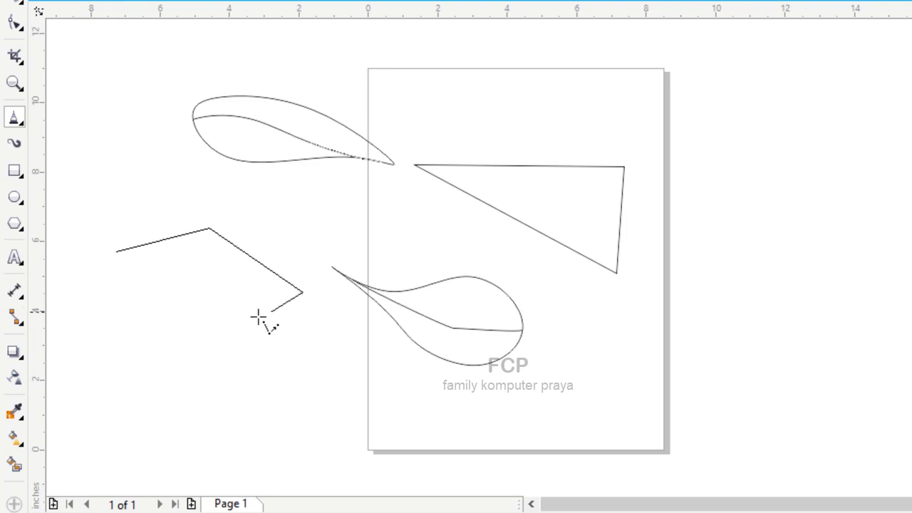
{"action": "left_click", "coordinate": [117, 251]}
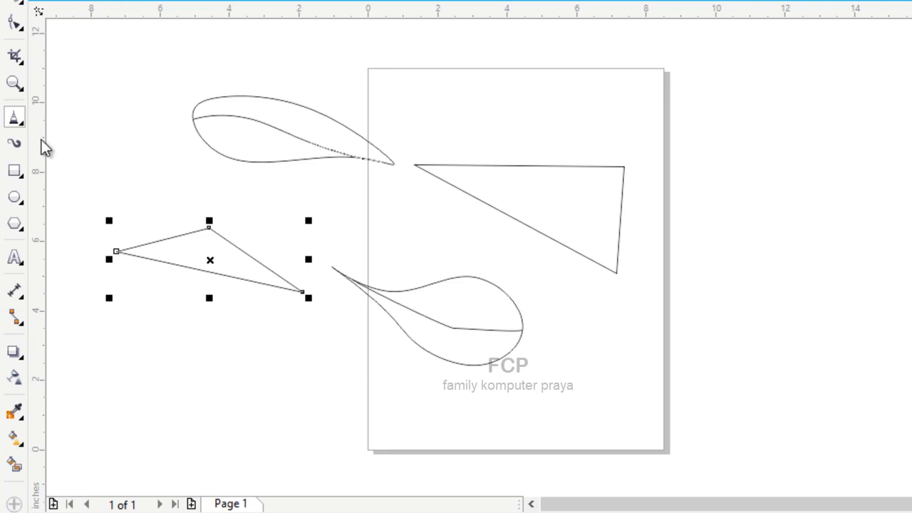
Draw a small arch with the 3-Point Curve tool across the page's right edge, above the large triangle
{"action": "left_click", "coordinate": [20, 125]}
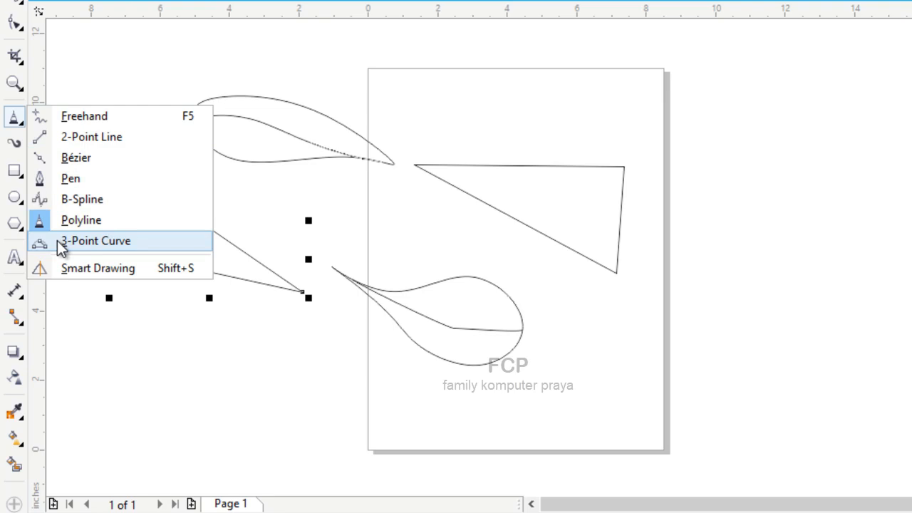
{"action": "left_click", "coordinate": [85, 241]}
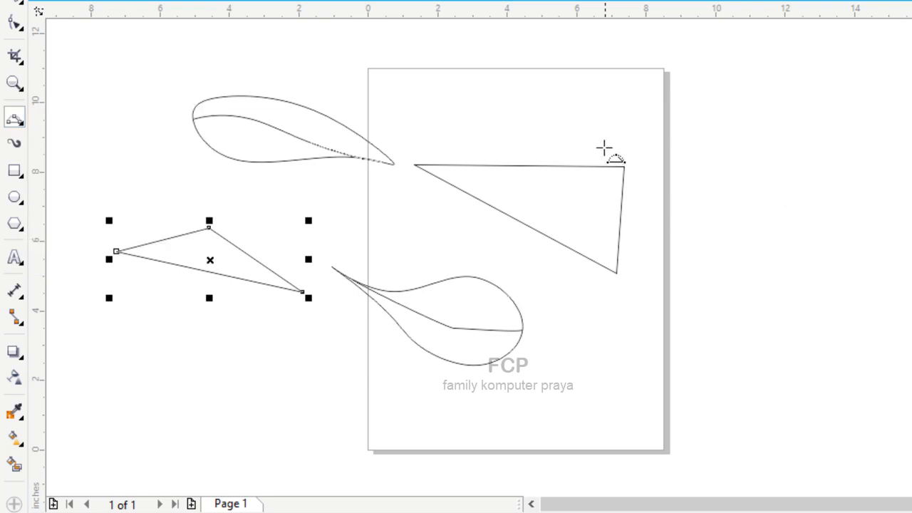
{"action": "left_click_drag", "start_coordinate": [620, 122], "coordinate": [685, 118]}
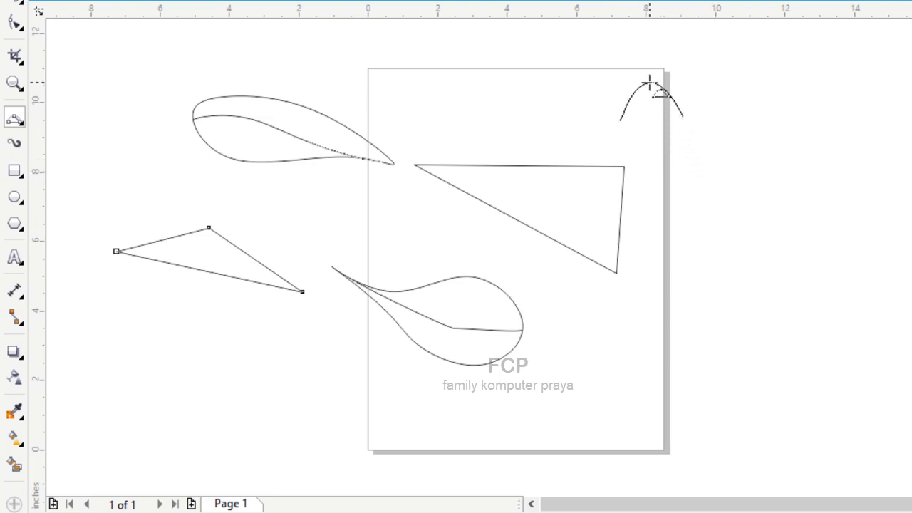
{"action": "left_click", "coordinate": [650, 83]}
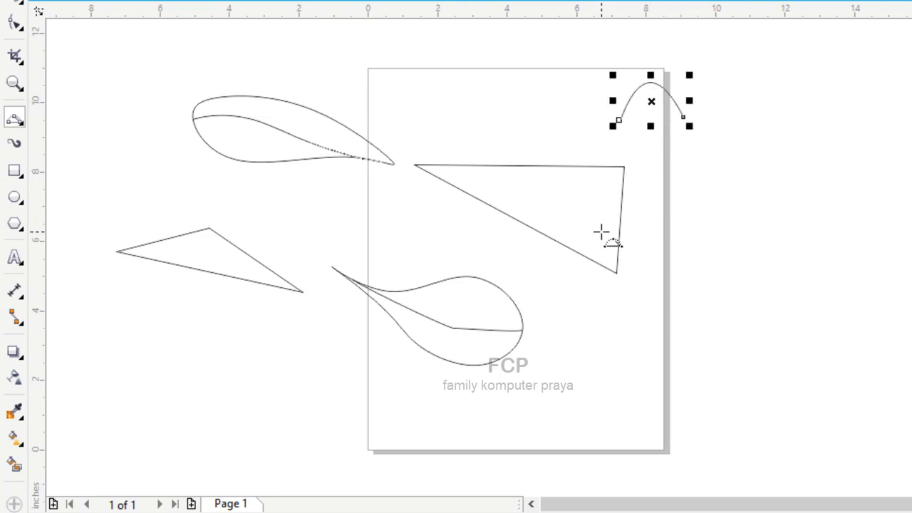
Draw a 3-Point Curve arc across the large triangle's upper-right corner, joining its vertical edge to its top edge and bulging inward
{"action": "left_click", "coordinate": [568, 165]}
{"action": "left_click_drag", "start_coordinate": [619, 212], "coordinate": [571, 166]}
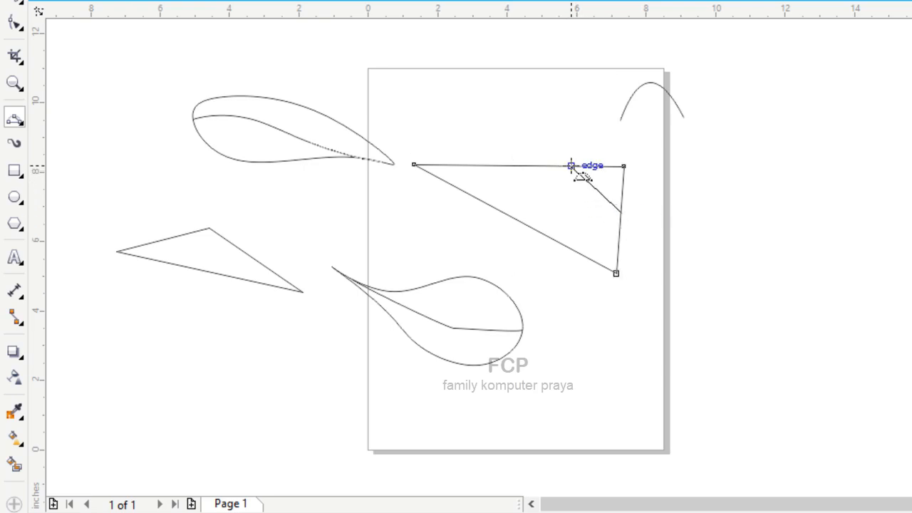
{"action": "left_click", "coordinate": [590, 199]}
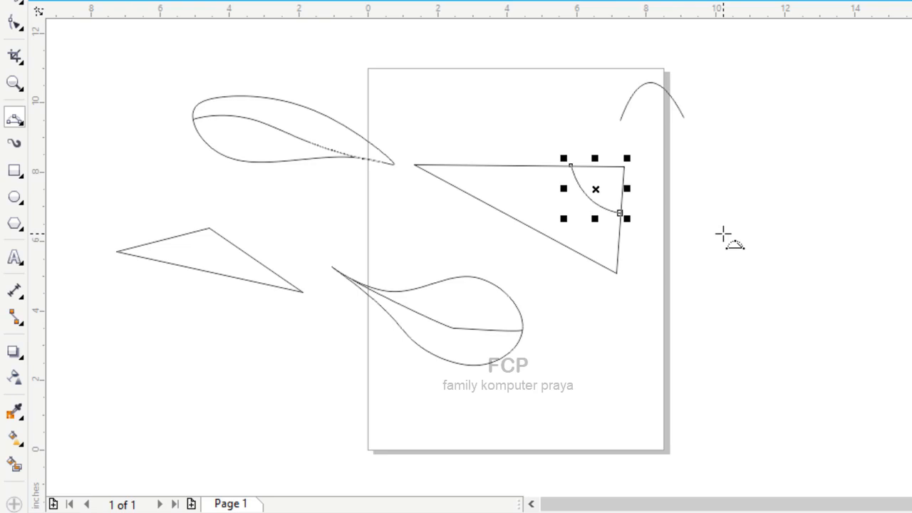
{"action": "left_click", "coordinate": [14, 3]}
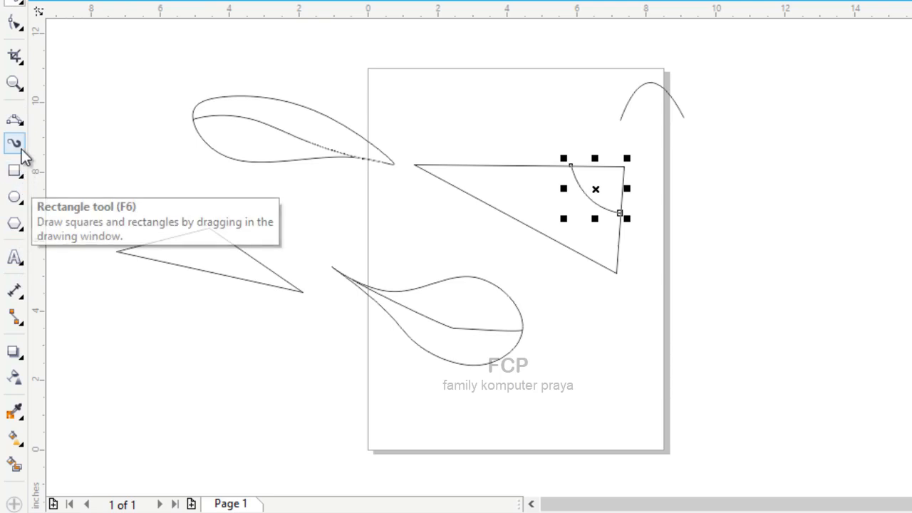
Sketch an angular loop and a rounded spiral with the Smart Drawing tool, both below the polyline triangle outside the page
{"action": "left_click", "coordinate": [25, 127]}
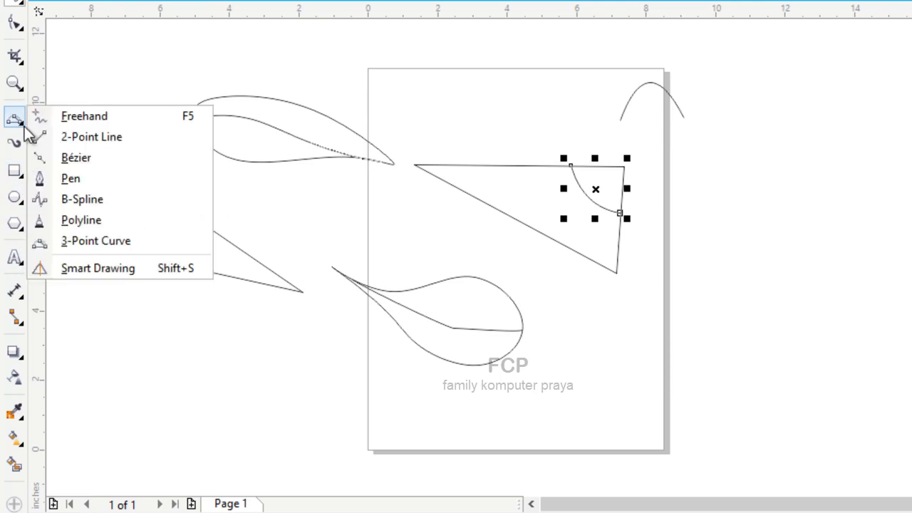
{"action": "left_click", "coordinate": [115, 272]}
{"action": "mouse_move", "coordinate": [265, 359]}
{"action": "left_mouse_down"}
{"action": "mouse_move", "coordinate": [271, 407]}
{"action": "mouse_move", "coordinate": [261, 376]}
{"action": "left_mouse_up"}
{"action": "mouse_move", "coordinate": [206, 329]}
{"action": "left_mouse_down"}
{"action": "mouse_move", "coordinate": [271, 326]}
{"action": "mouse_move", "coordinate": [206, 305]}
{"action": "left_mouse_up"}
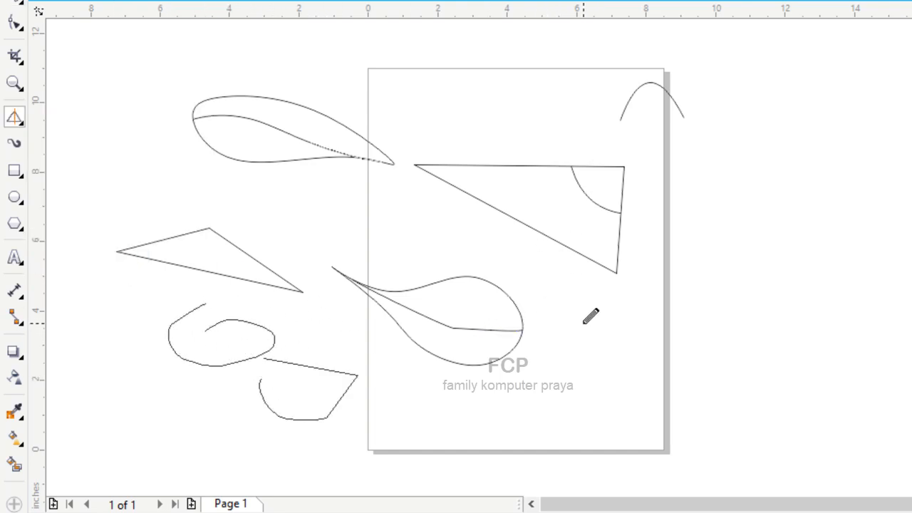
Sketch several Smart Drawing scribbles right of the page: crossed loops, letter-like strokes and a leaf-shaped curl
{"action": "mouse_move", "coordinate": [760, 285]}
{"action": "left_mouse_down"}
{"action": "mouse_move", "coordinate": [697, 362]}
{"action": "mouse_move", "coordinate": [776, 258]}
{"action": "mouse_move", "coordinate": [761, 287]}
{"action": "left_mouse_up"}
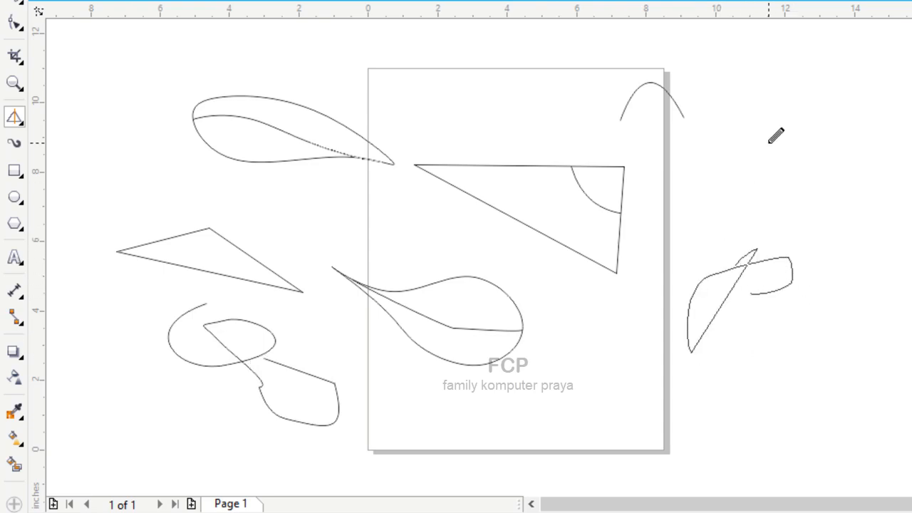
{"action": "left_click_drag", "start_coordinate": [761, 103], "coordinate": [717, 213]}
{"action": "mouse_move", "coordinate": [819, 110]}
{"action": "left_mouse_down"}
{"action": "mouse_move", "coordinate": [804, 131]}
{"action": "mouse_move", "coordinate": [716, 169]}
{"action": "mouse_move", "coordinate": [710, 190]}
{"action": "mouse_move", "coordinate": [810, 157]}
{"action": "mouse_move", "coordinate": [852, 171]}
{"action": "mouse_move", "coordinate": [911, 143]}
{"action": "left_mouse_up"}
{"action": "left_click_drag", "start_coordinate": [814, 212], "coordinate": [814, 251]}
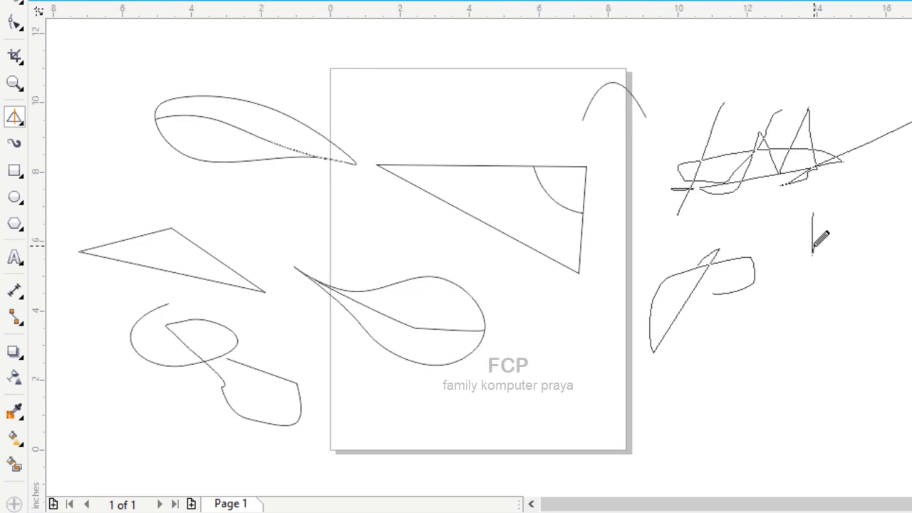
{"action": "mouse_move", "coordinate": [830, 214]}
{"action": "left_mouse_down"}
{"action": "mouse_move", "coordinate": [836, 258]}
{"action": "mouse_move", "coordinate": [809, 243]}
{"action": "mouse_move", "coordinate": [895, 214]}
{"action": "left_mouse_up"}
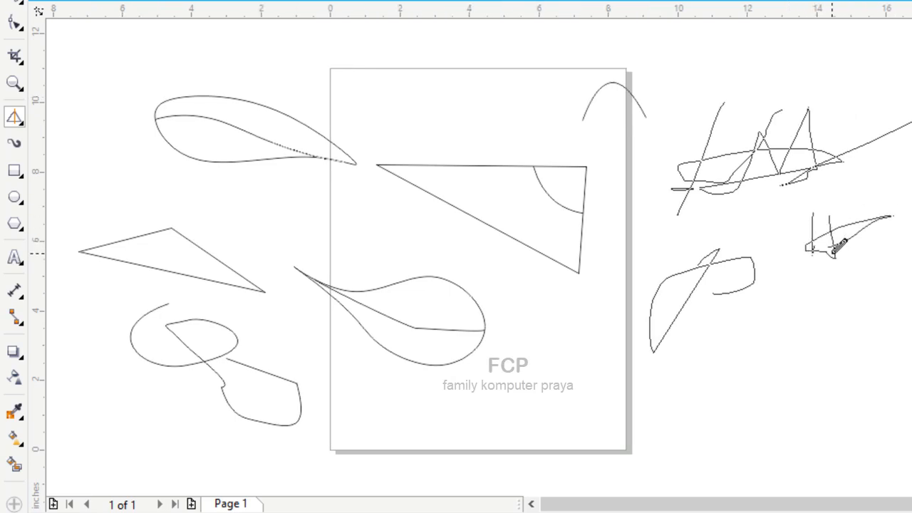
{"action": "mouse_move", "coordinate": [800, 318]}
{"action": "left_mouse_down"}
{"action": "mouse_move", "coordinate": [841, 342]}
{"action": "mouse_move", "coordinate": [766, 387]}
{"action": "mouse_move", "coordinate": [776, 307]}
{"action": "mouse_move", "coordinate": [806, 339]}
{"action": "left_mouse_up"}
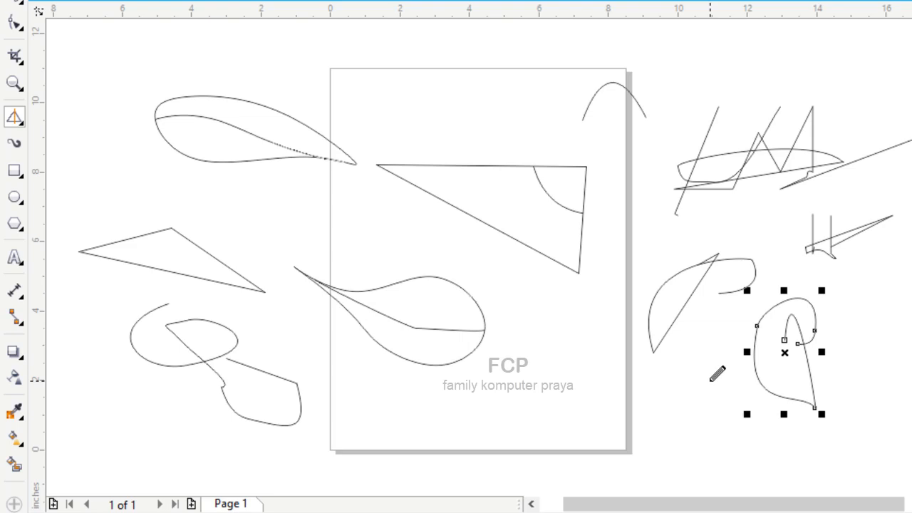
Apply the outlined chain-like Artistic Media brush to the selected curl and paint two long strokes with it across the upper page
{"action": "left_click", "coordinate": [21, 146]}
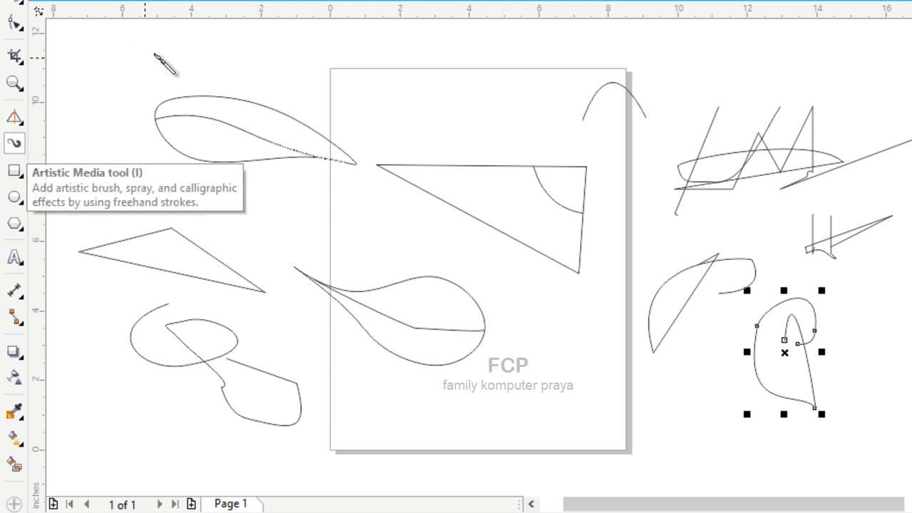
{"action": "left_click", "coordinate": [283, 1]}
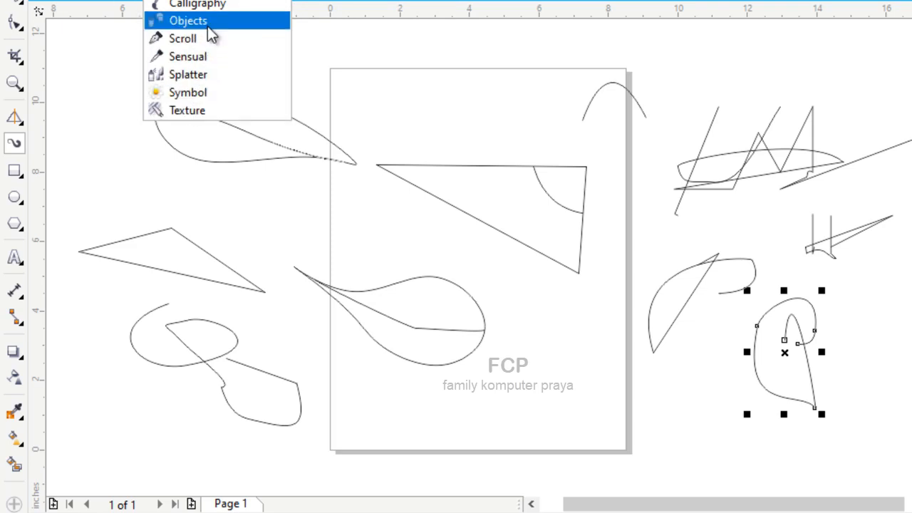
{"action": "left_click", "coordinate": [212, 4]}
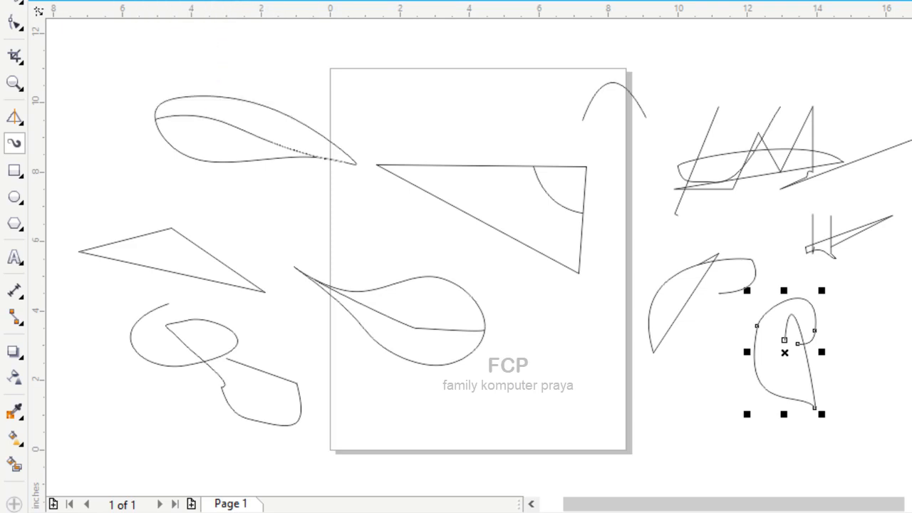
{"action": "left_click", "coordinate": [378, 1]}
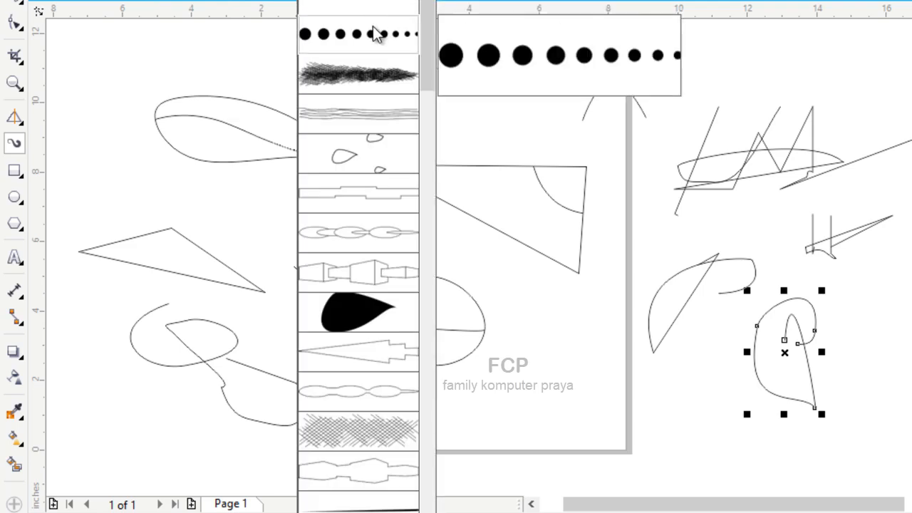
{"action": "left_click", "coordinate": [347, 222]}
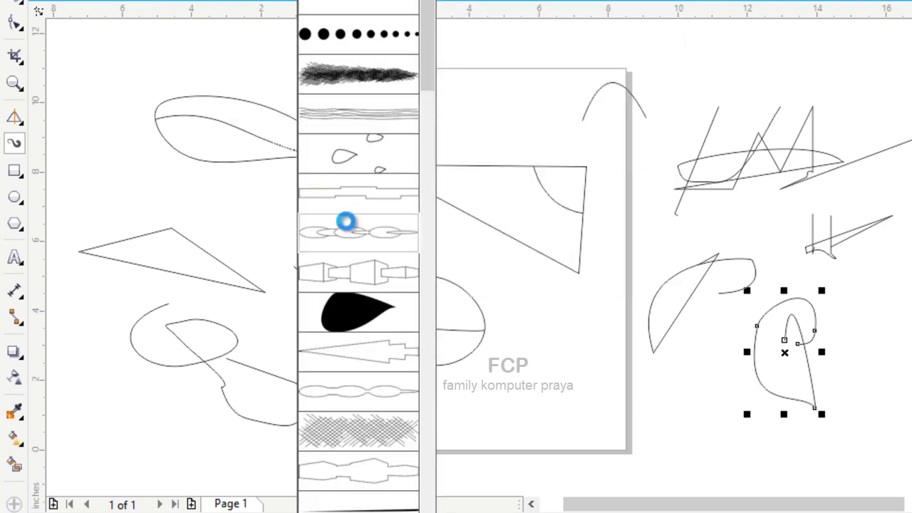
{"action": "mouse_move", "coordinate": [369, 100]}
{"action": "left_mouse_down"}
{"action": "mouse_move", "coordinate": [437, 107]}
{"action": "mouse_move", "coordinate": [616, 93]}
{"action": "left_mouse_up"}
{"action": "left_click_drag", "start_coordinate": [394, 151], "coordinate": [674, 208]}
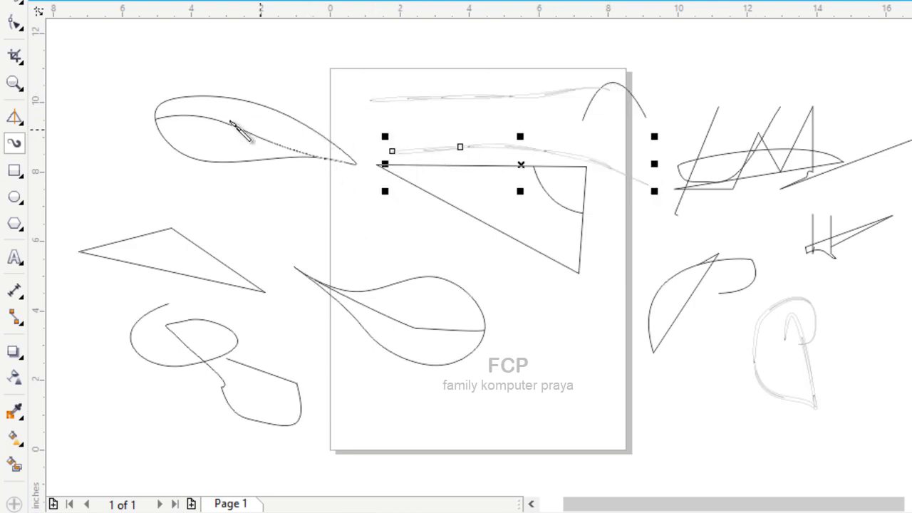
Apply the thin branching Artistic Media brush to the polyline triangle, and paint a wavy stroke with it across the middle of the page
{"action": "left_click", "coordinate": [21, 4]}
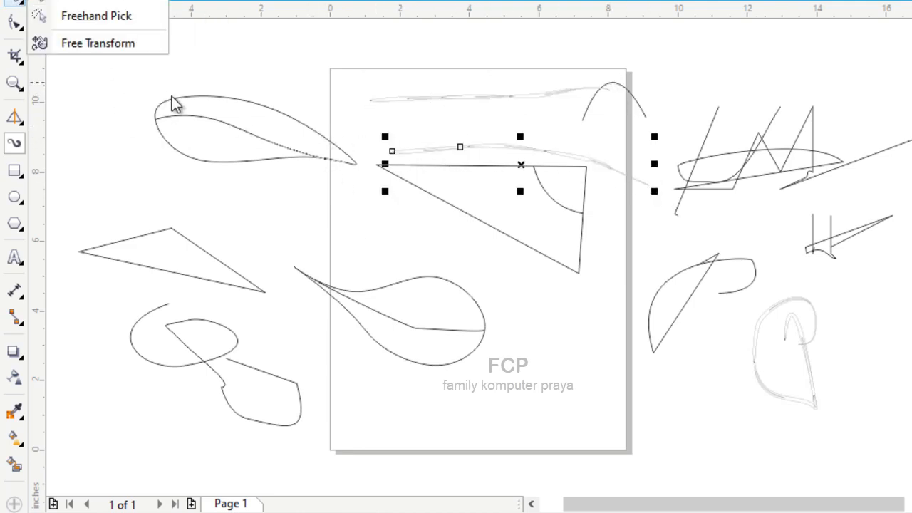
{"action": "left_click", "coordinate": [173, 98]}
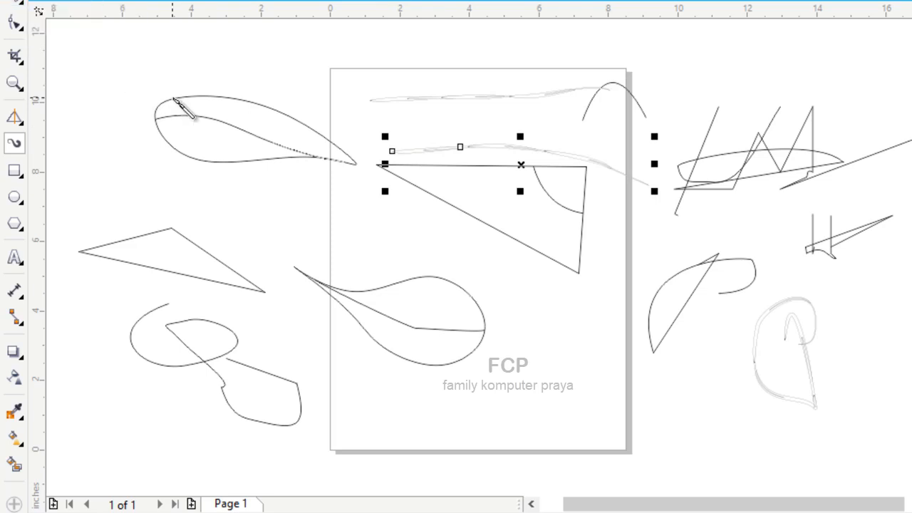
{"action": "left_click", "coordinate": [21, 8]}
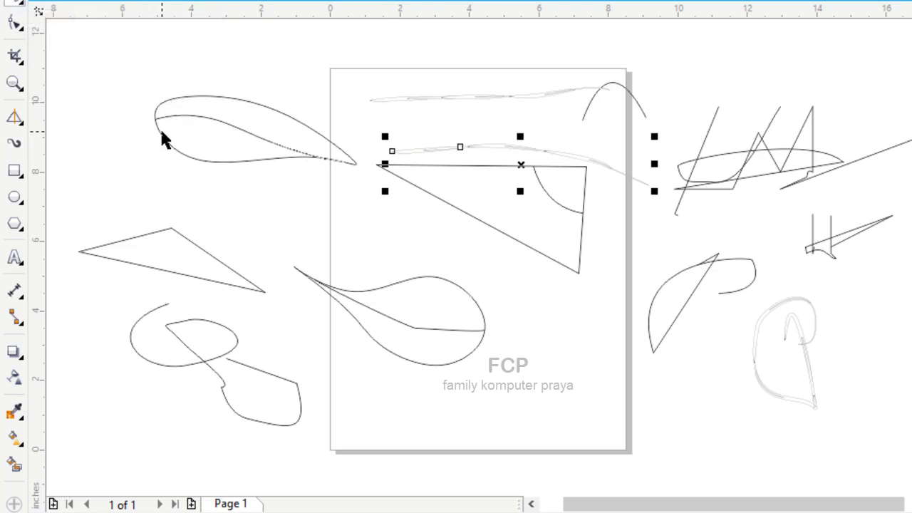
{"action": "left_click", "coordinate": [221, 265]}
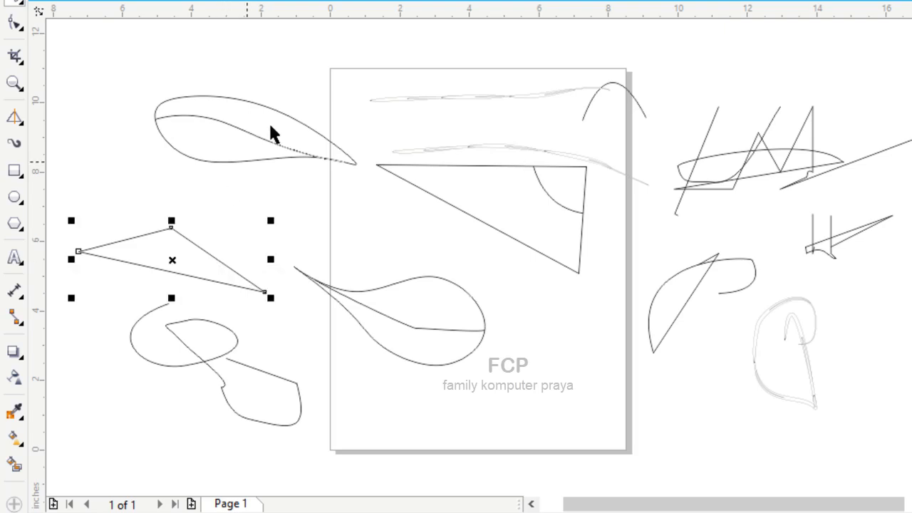
{"action": "left_click", "coordinate": [16, 148]}
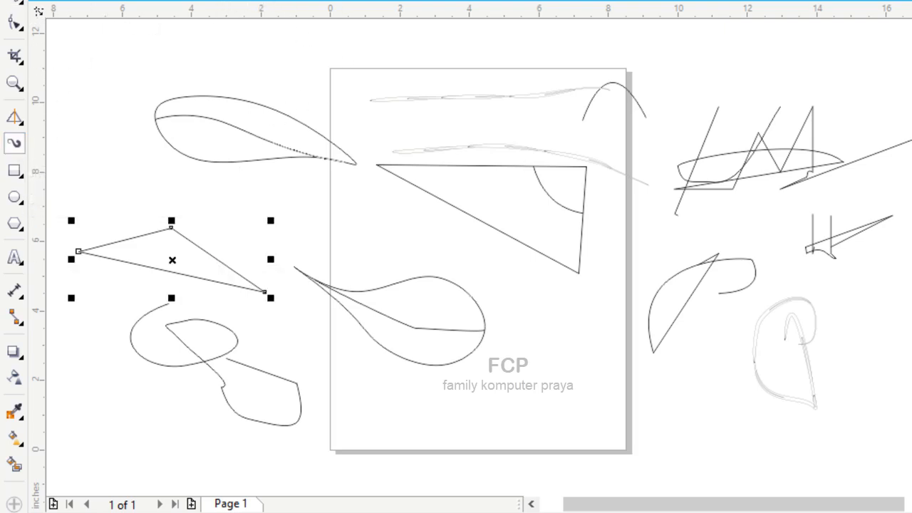
{"action": "left_click", "coordinate": [285, 0]}
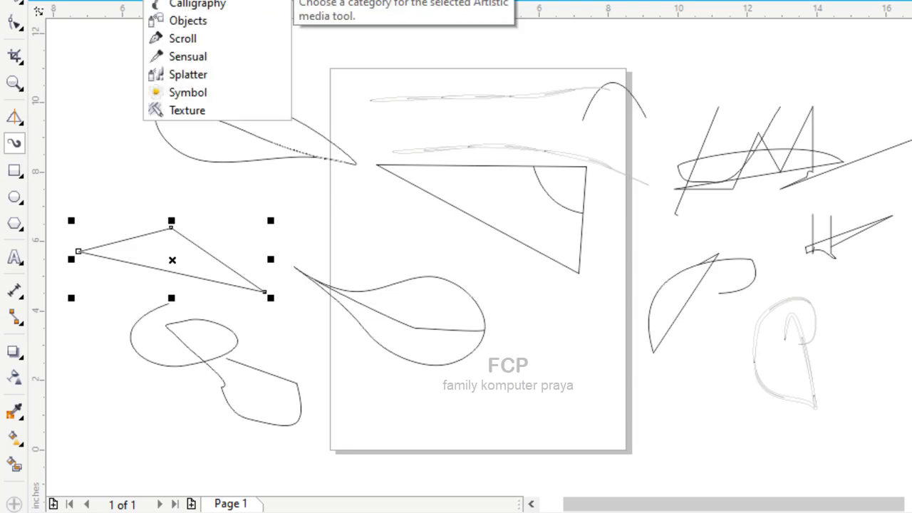
{"action": "left_click", "coordinate": [226, 4]}
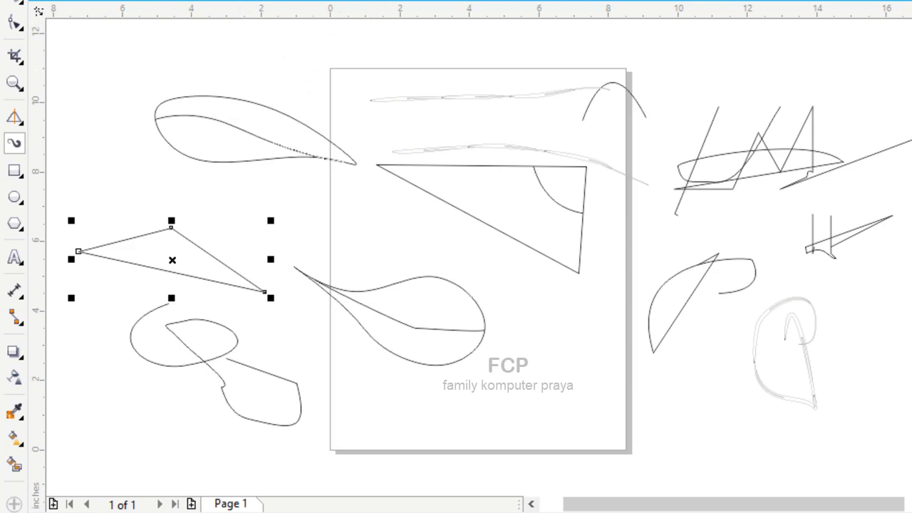
{"action": "left_click", "coordinate": [385, 0]}
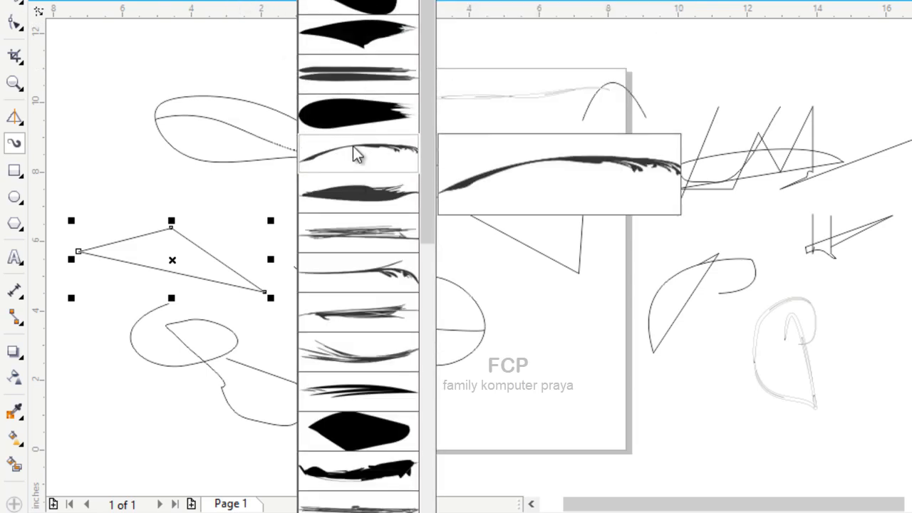
{"action": "left_click", "coordinate": [343, 274]}
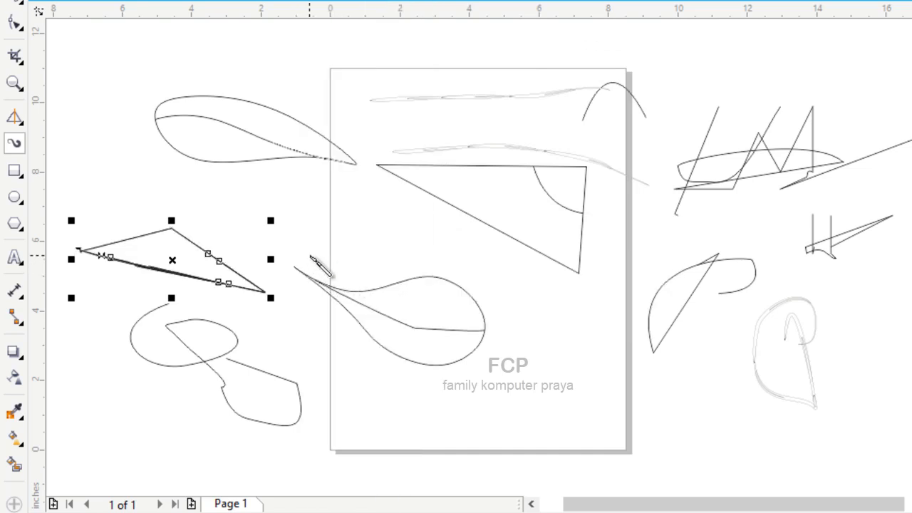
{"action": "mouse_move", "coordinate": [336, 237]}
{"action": "left_mouse_down"}
{"action": "mouse_move", "coordinate": [368, 226]}
{"action": "mouse_move", "coordinate": [508, 245]}
{"action": "mouse_move", "coordinate": [540, 220]}
{"action": "left_mouse_up"}
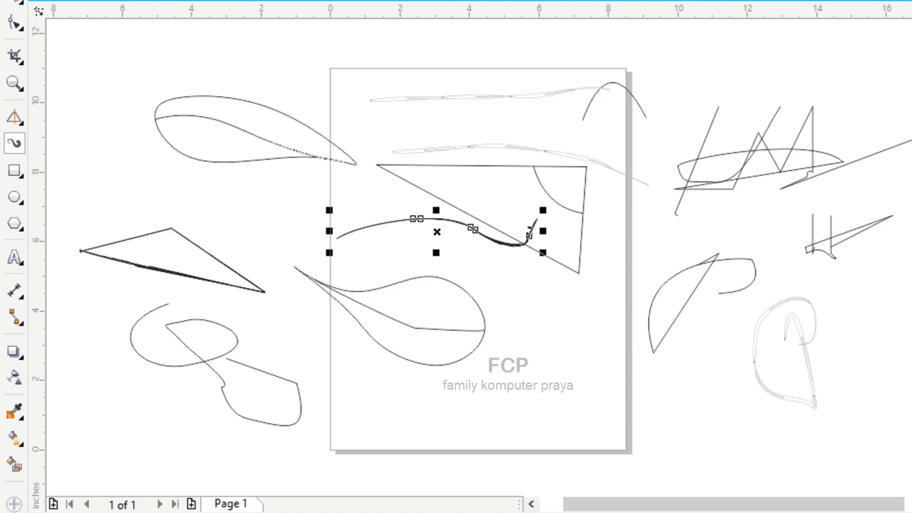
Apply the bare twig brush from the Symbol category to the wavy stroke and stretch it vertically to about 6 inches tall
{"action": "left_click", "coordinate": [220, 1]}
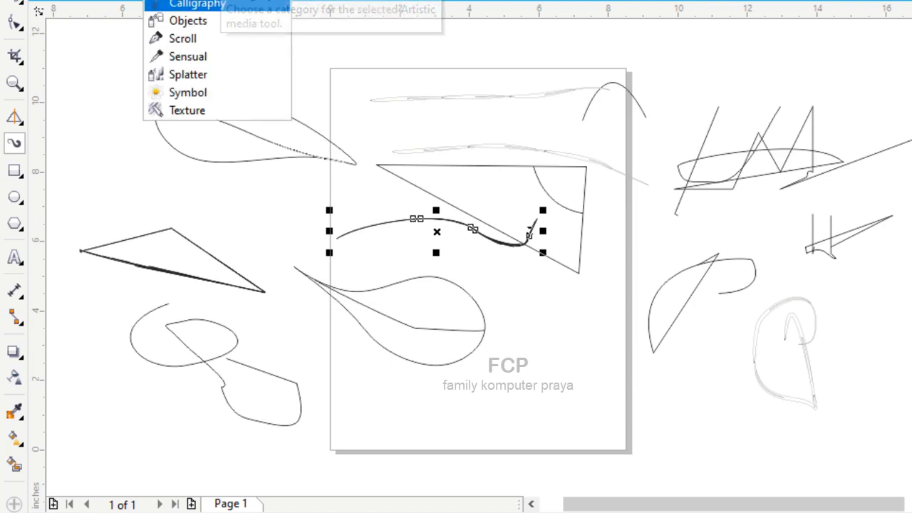
{"action": "left_click", "coordinate": [188, 92]}
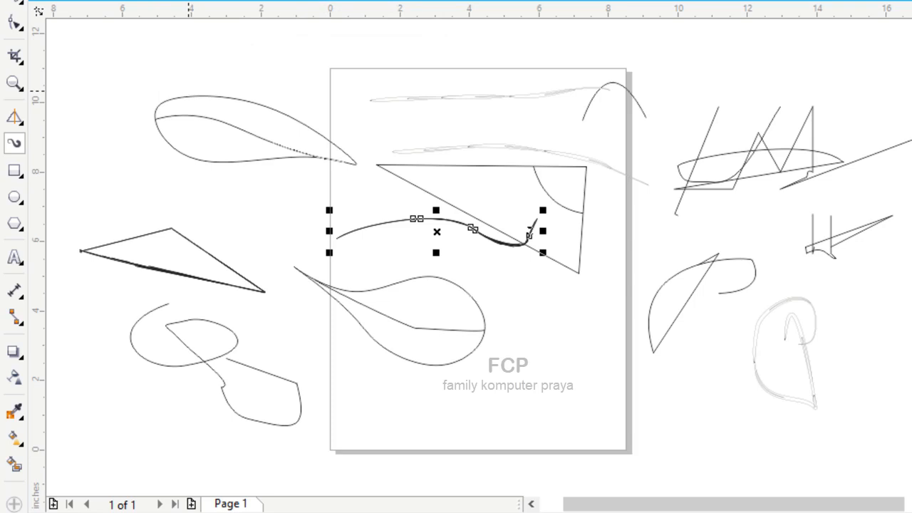
{"action": "left_click", "coordinate": [427, 1]}
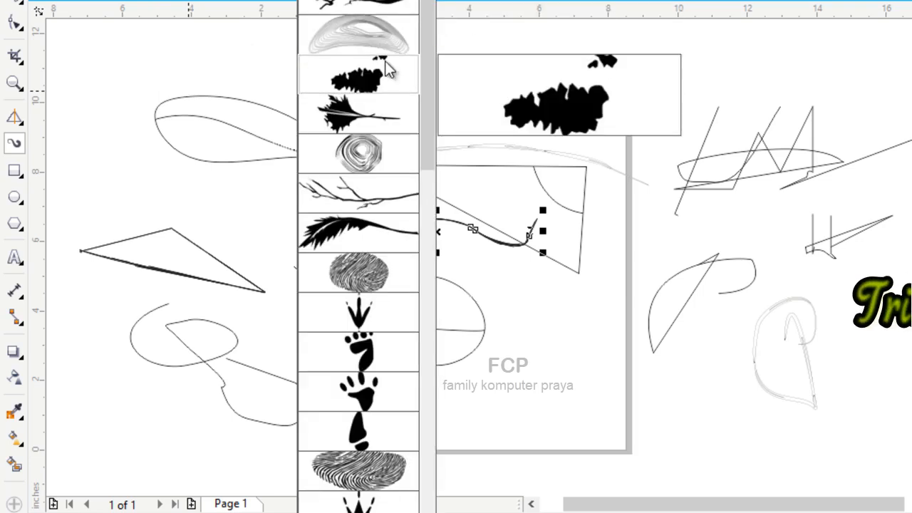
{"action": "left_click", "coordinate": [348, 206]}
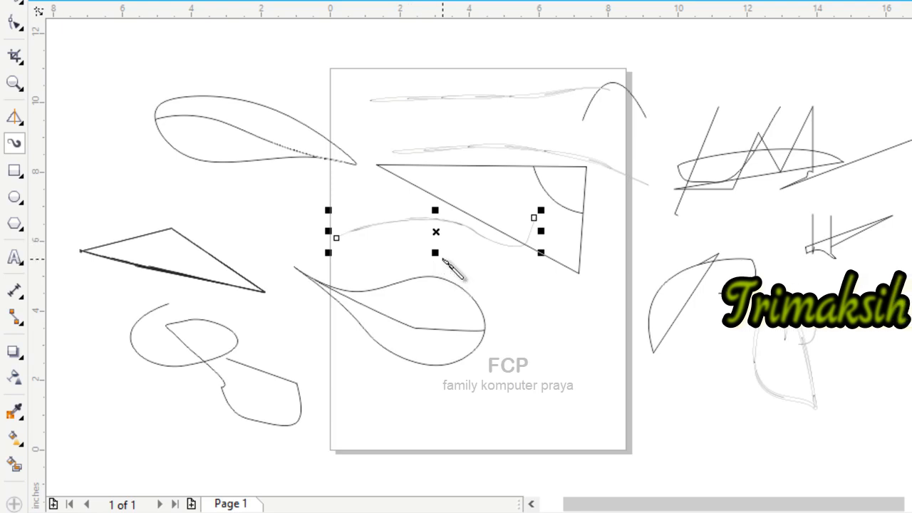
{"action": "left_click_drag", "start_coordinate": [434, 251], "coordinate": [435, 367]}
{"action": "left_click_drag", "start_coordinate": [436, 211], "coordinate": [450, 166]}
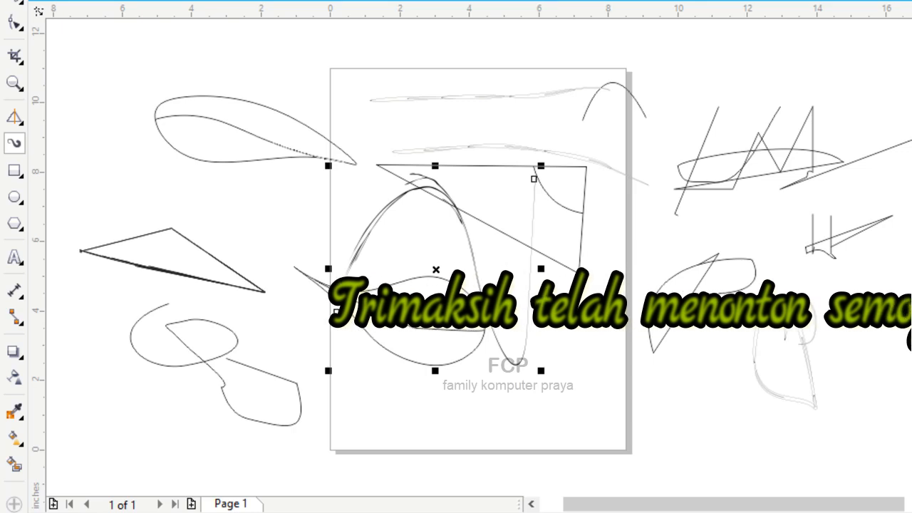
Increase the stretched twig stroke's width until it runs past the page edges, and delete the stroke
{"action": "left_click", "coordinate": [667, 1]}
{"action": "left_click", "coordinate": [668, 0]}
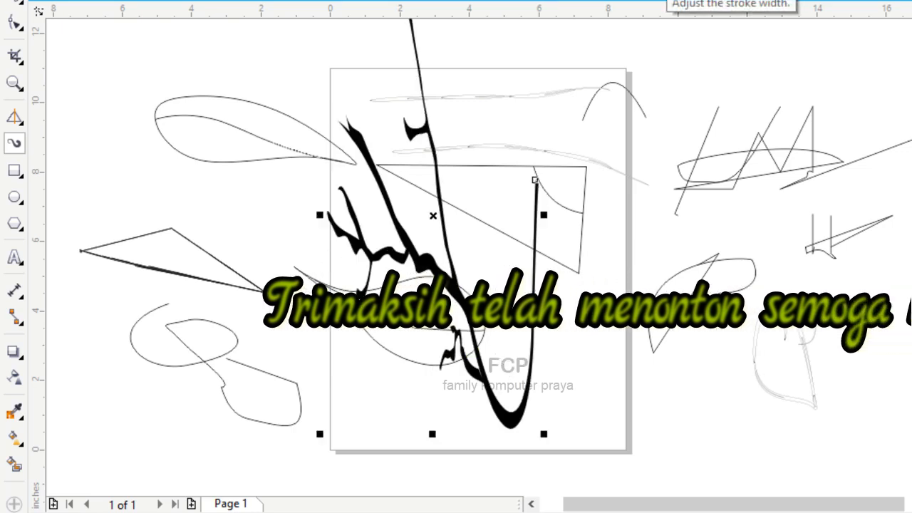
{"action": "left_click", "coordinate": [667, 0]}
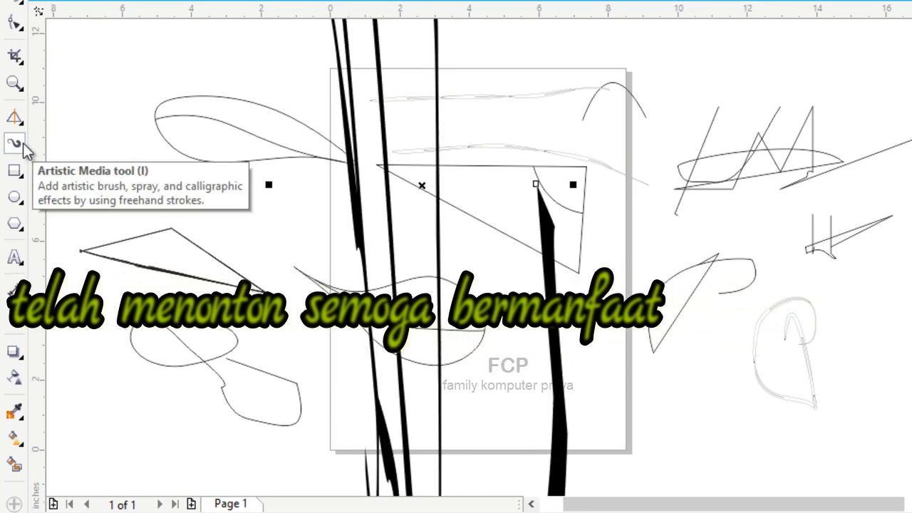
{"action": "key", "text": "Delete"}
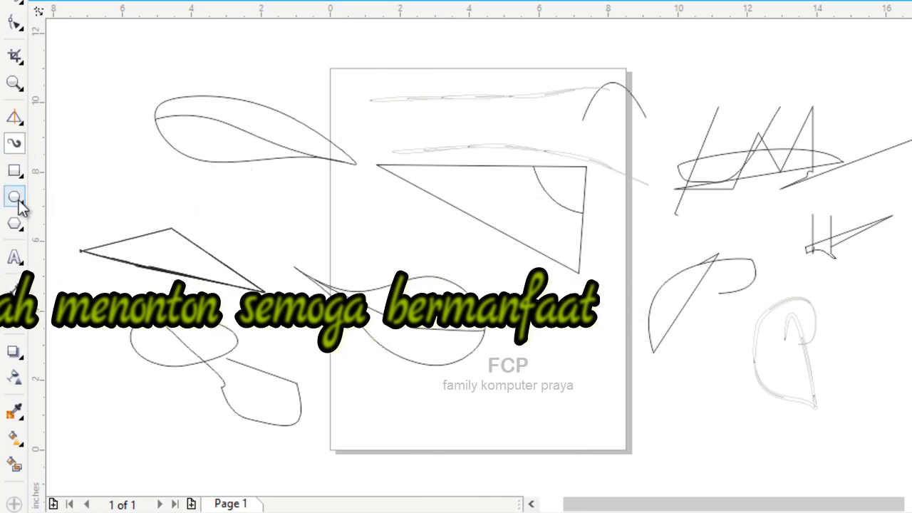